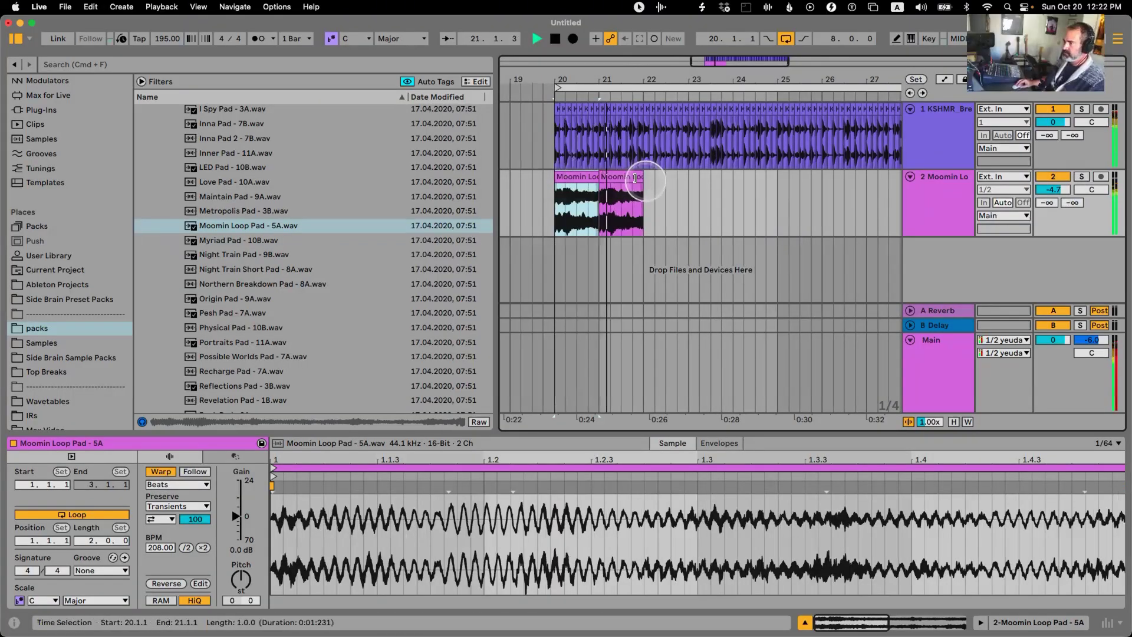
Duplicate both Moomin Loop clips through bar 24 and load the pad sample into Simpler on a new MIDI track.
click(568, 177)
key(super+d)
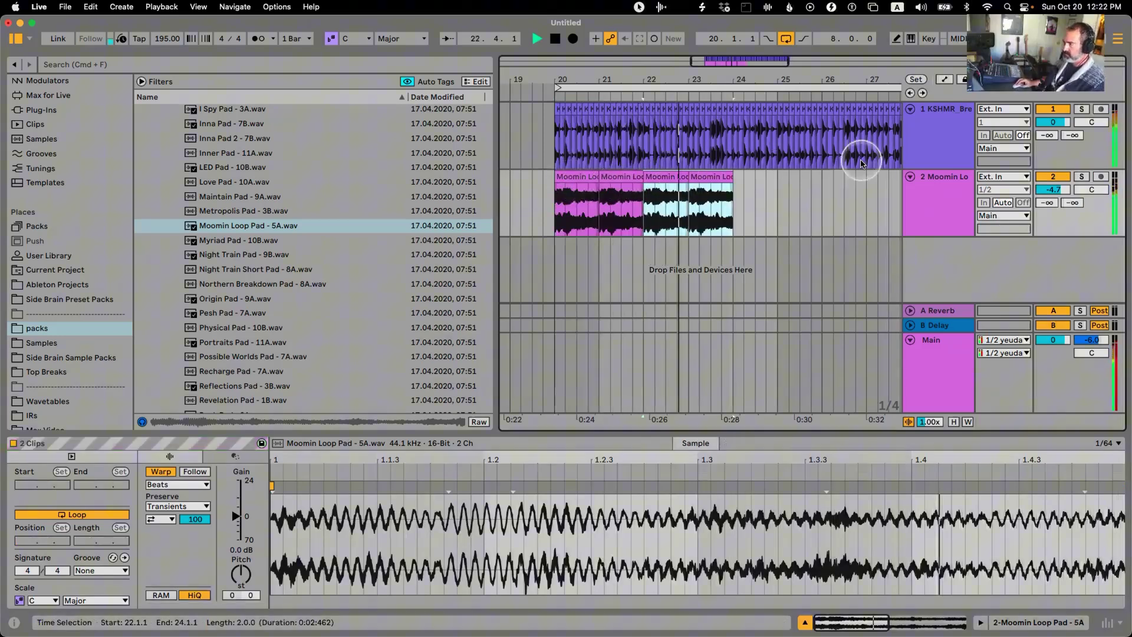
click(1082, 176)
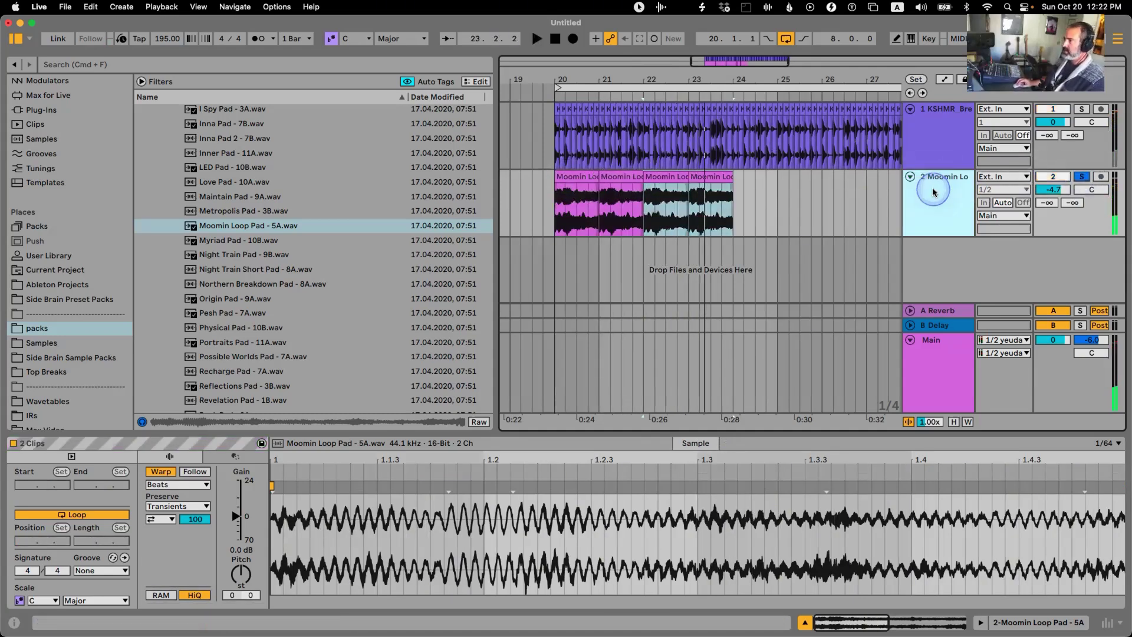
key(super+shift+t)
drag(601, 203, 512, 508)
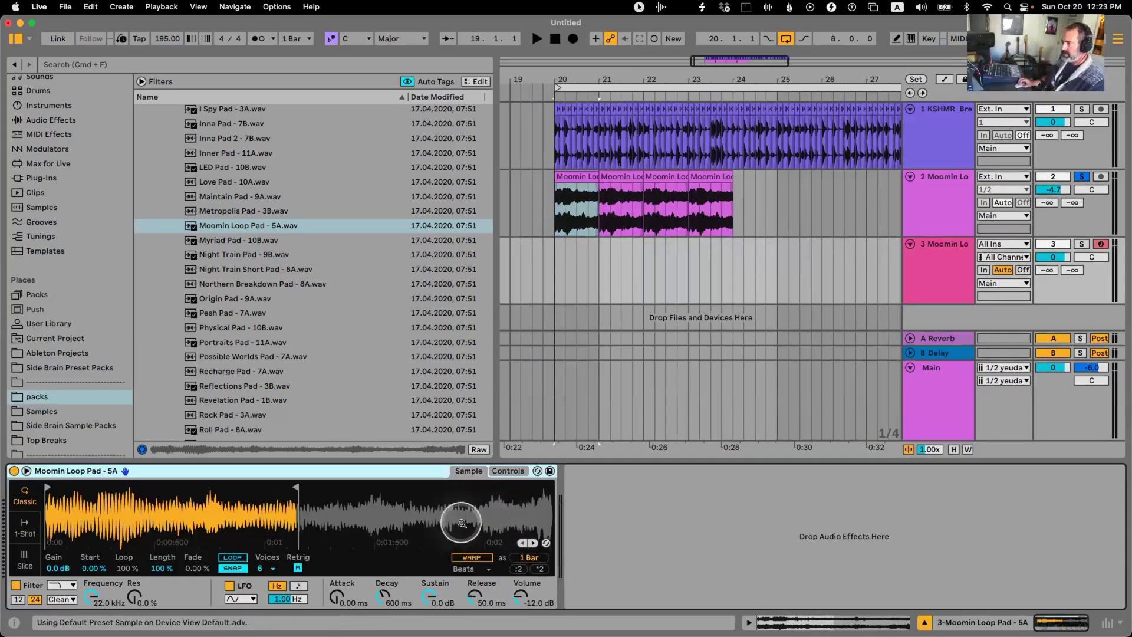
Show Simpler in its compact view and delete the original Moomin Loop audio track.
right_click(389, 469)
click(416, 455)
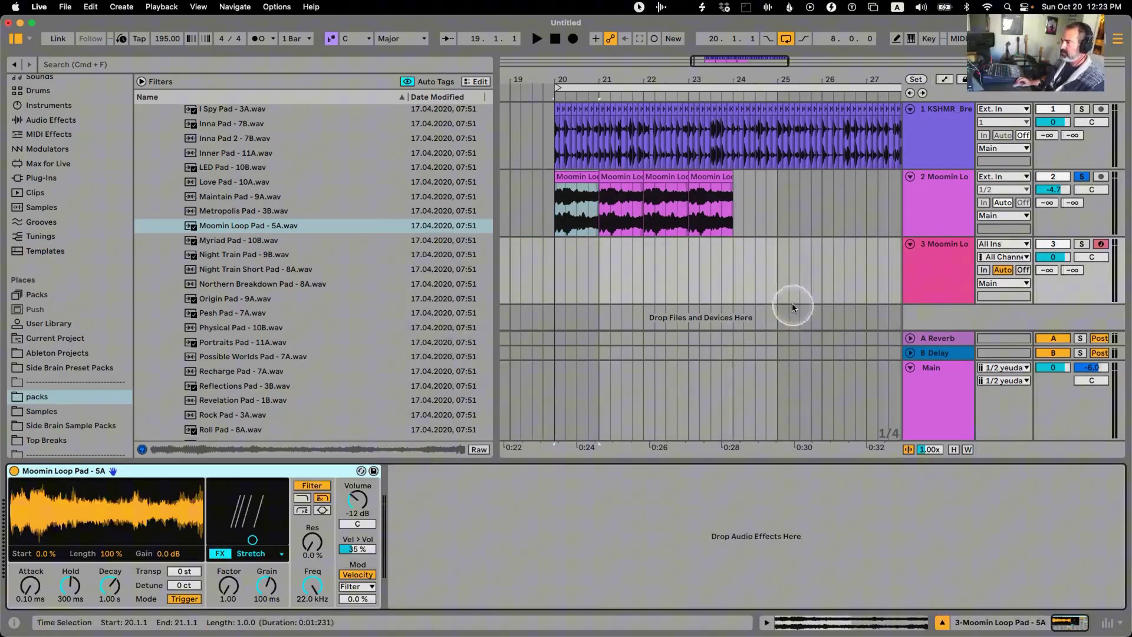
click(943, 202)
key(Delete)
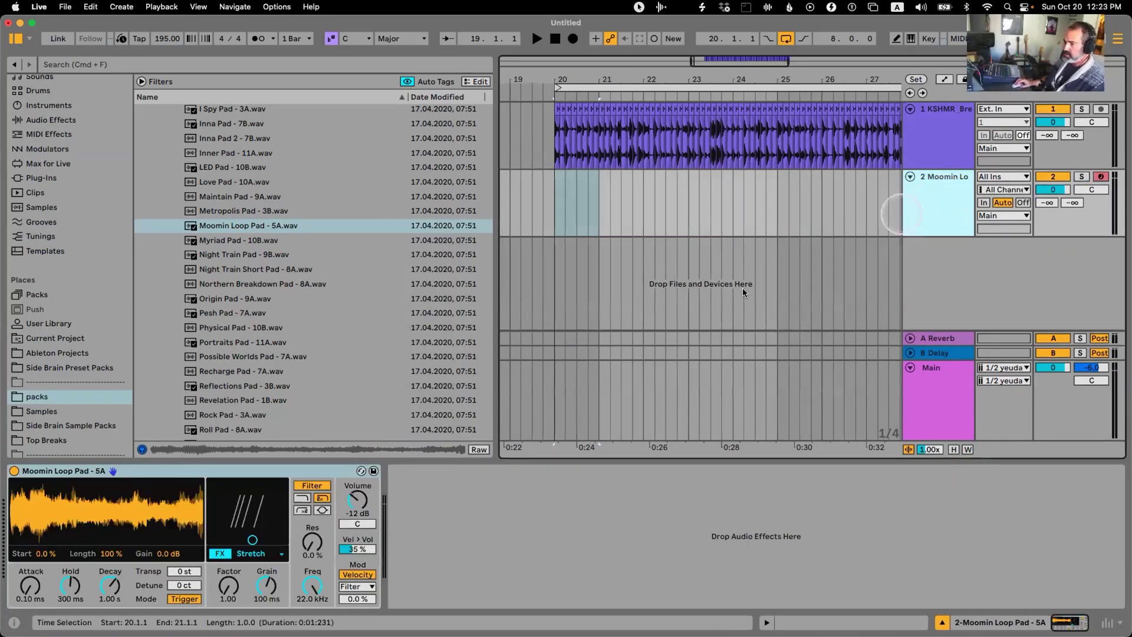
Tune Simpler's Stretch effect, leaving Factor at 1.00 and Grain at 5.00 ms.
click(253, 538)
drag(253, 538, 214, 540)
click(250, 552)
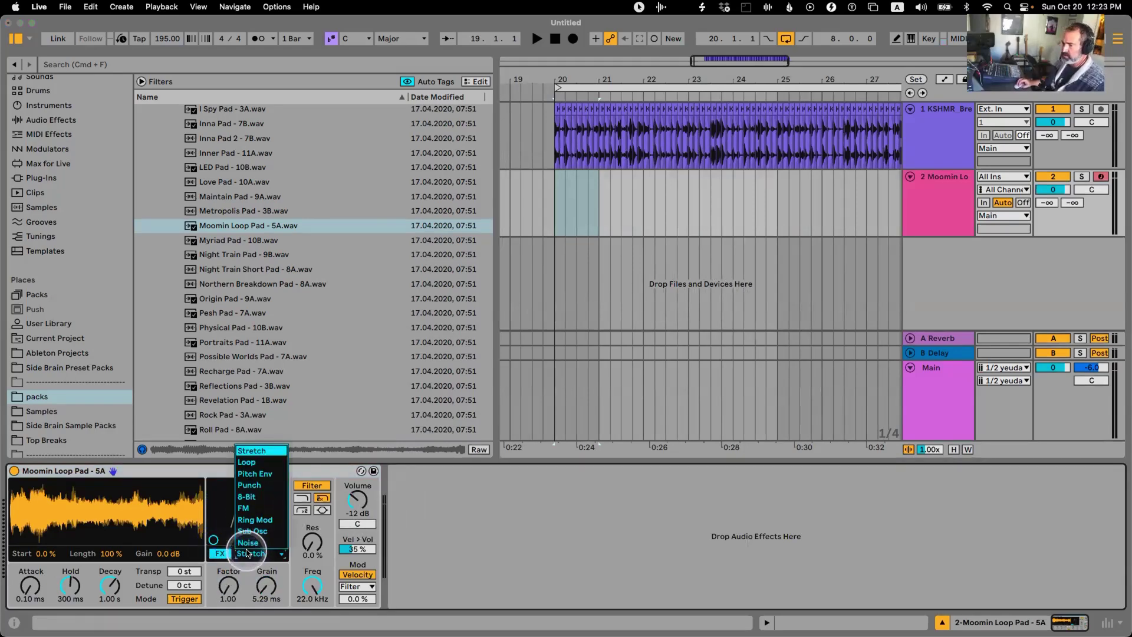
click(248, 546)
drag(277, 489, 212, 542)
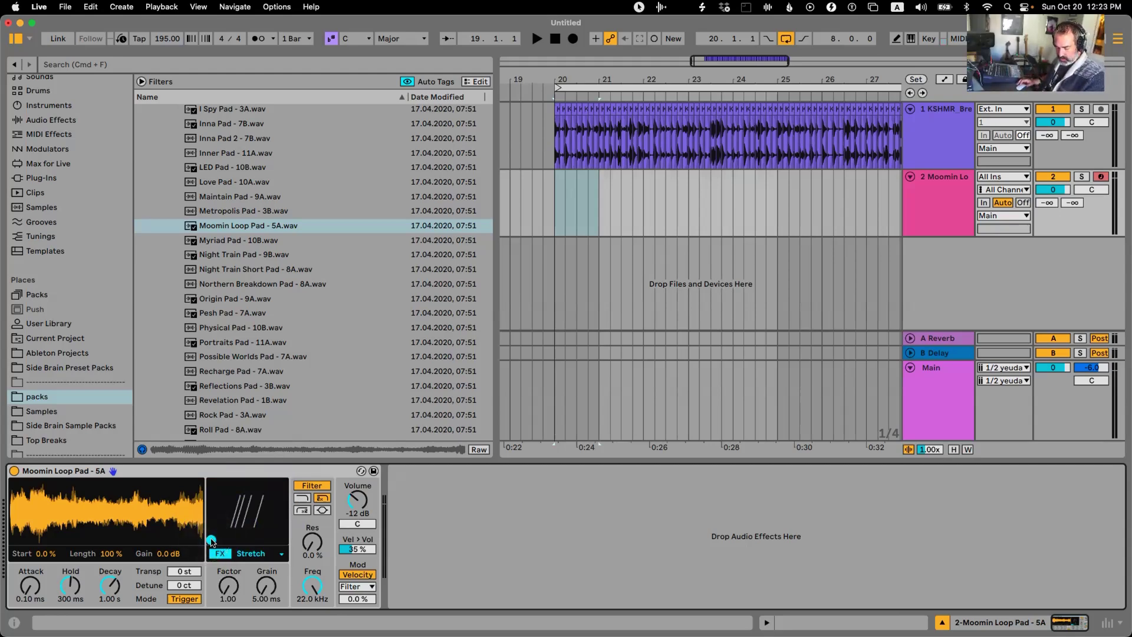
Open the A0.Gest page on maxforlive.com and scroll through its device details.
key(super+Tab)
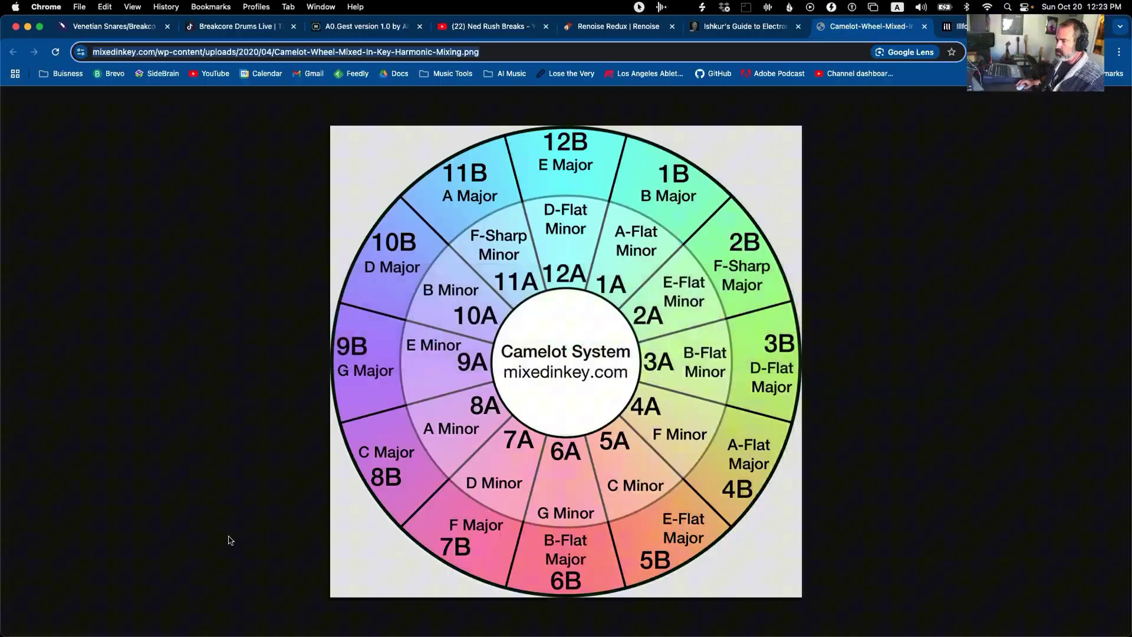
click(348, 26)
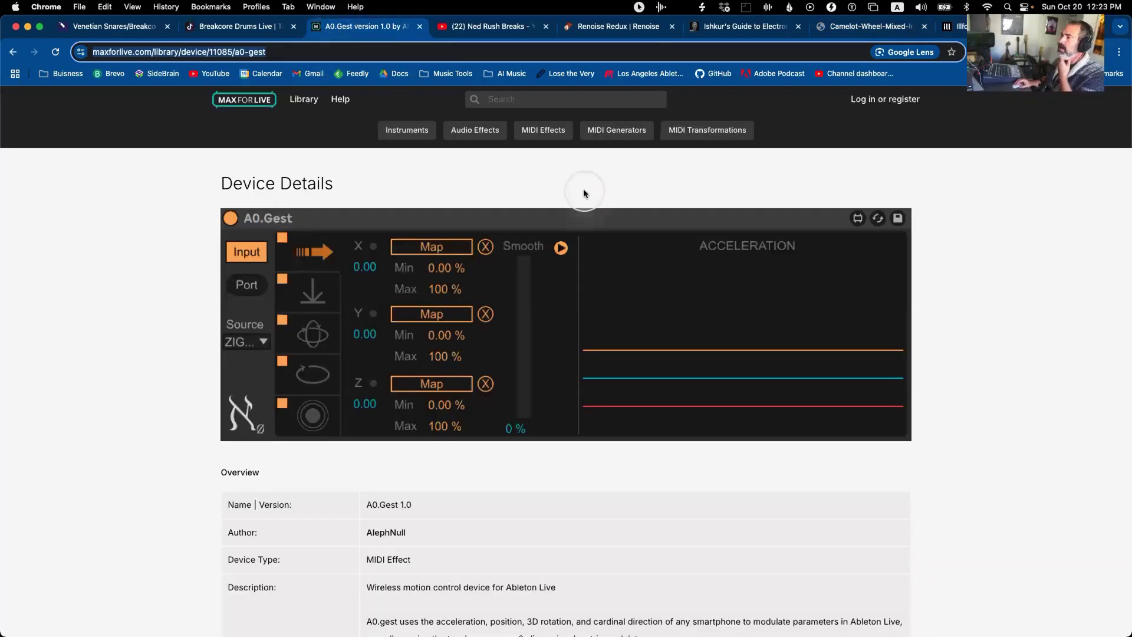
scroll(585, 188, down, 5)
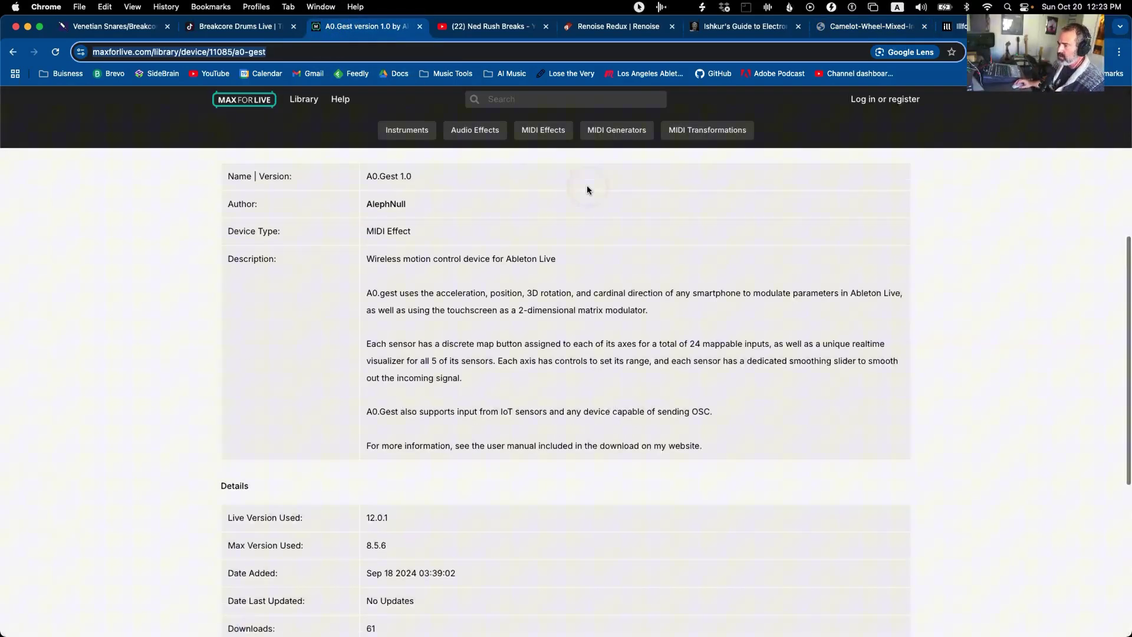
scroll(582, 184, down, 3)
scroll(581, 184, down, 2)
scroll(582, 184, up, 10)
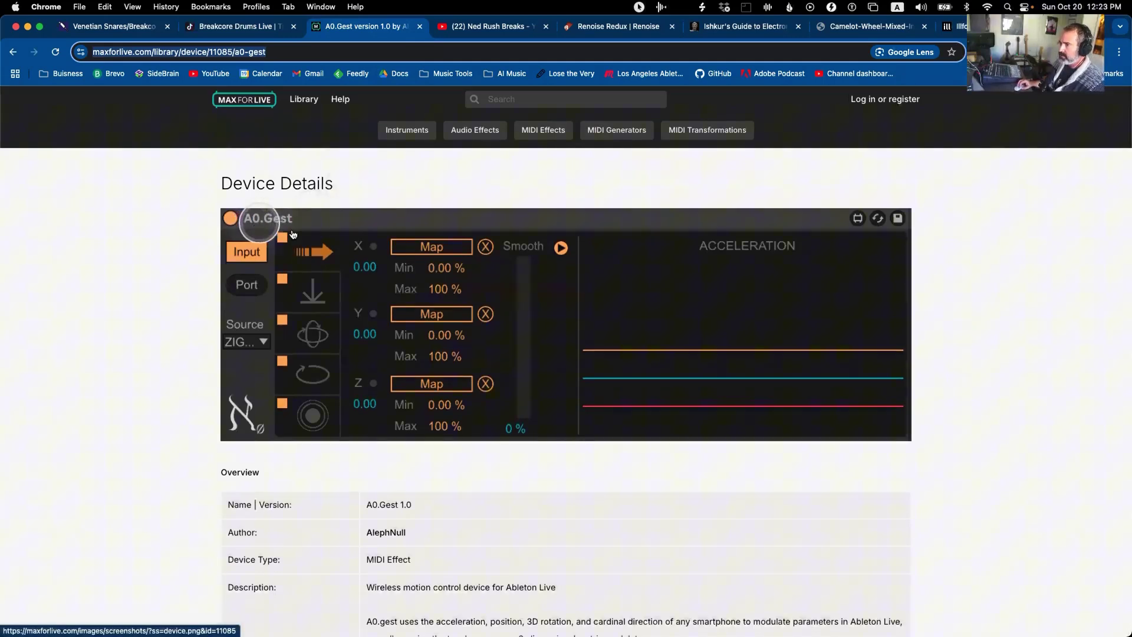
Select the page address, start a system search for 'ter', then cancel back to the A0.Gest page.
click(253, 52)
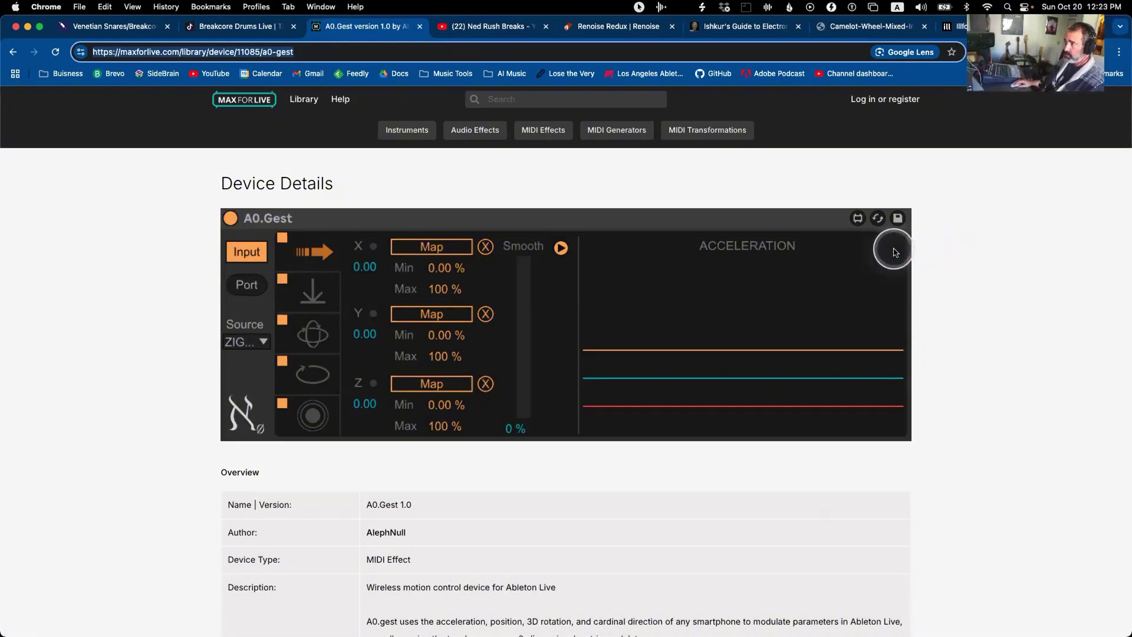
key(super+Tab)
key(super+Tab)
key(super+Tab)
key(super+Tab)
key(super+Tab)
key(super+Tab)
key(super+Tab)
key(super+Tab)
key(super+Tab)
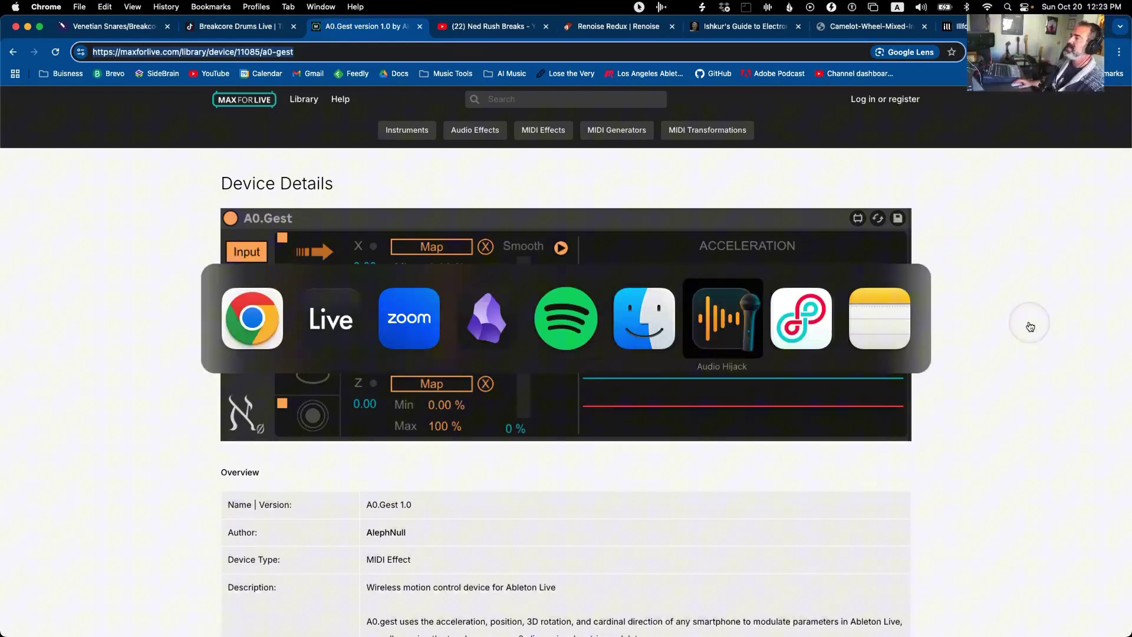
click(1002, 6)
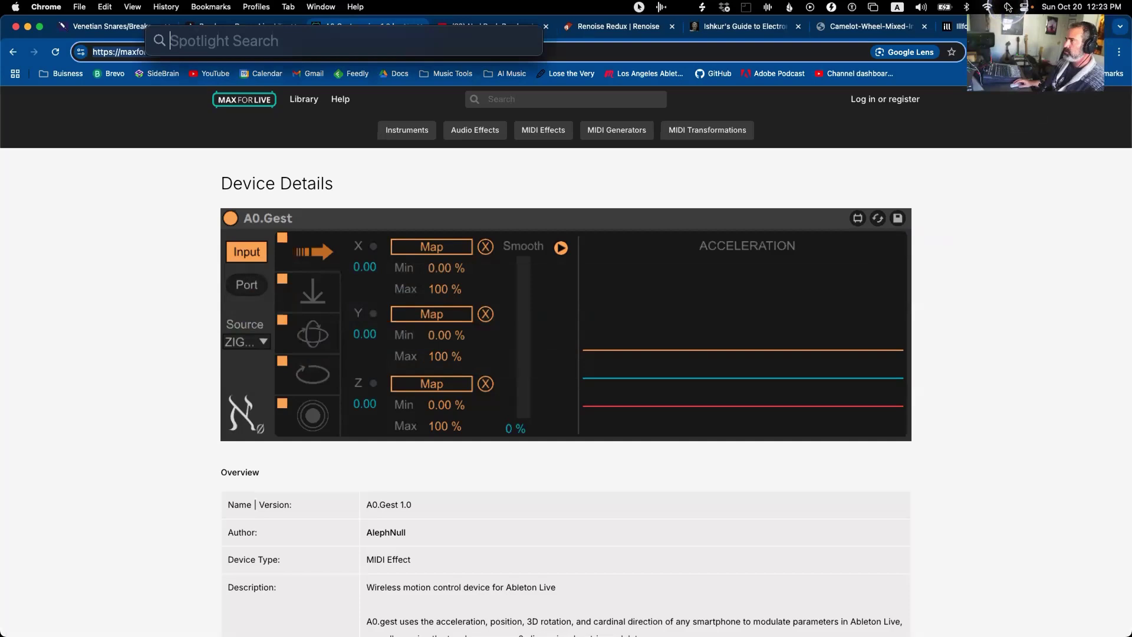
text(ter)
key(BackSpace)
key(BackSpace)
key(BackSpace)
key(Escape)
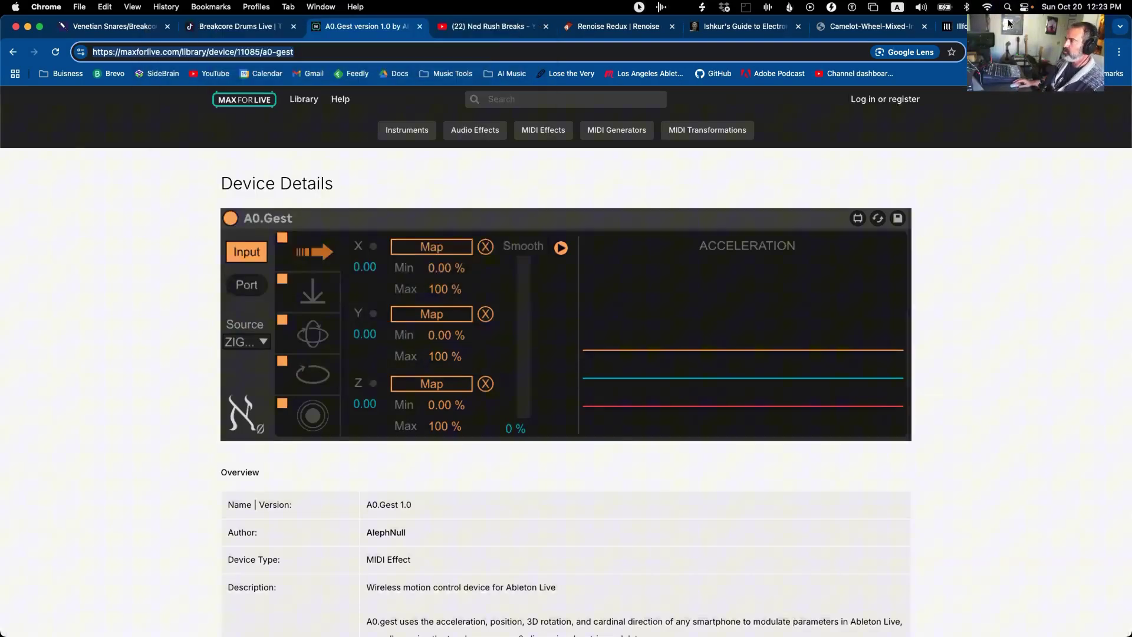
click(1004, 287)
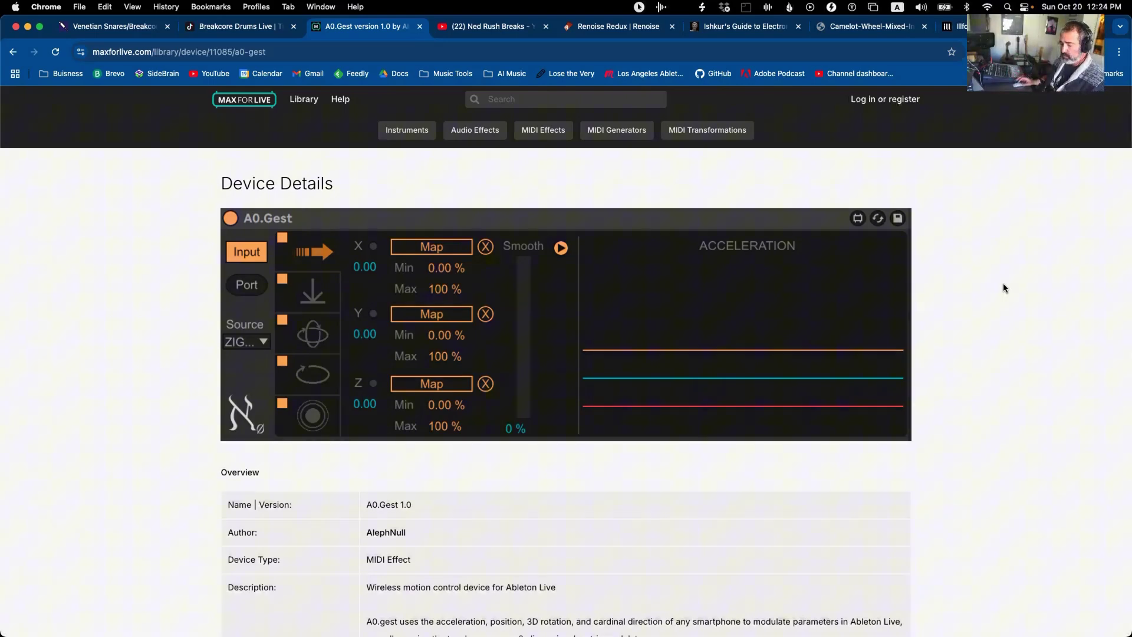
Back in Live, delete the empty extra MIDI track and select the Moomin Loop track.
key(super+Tab)
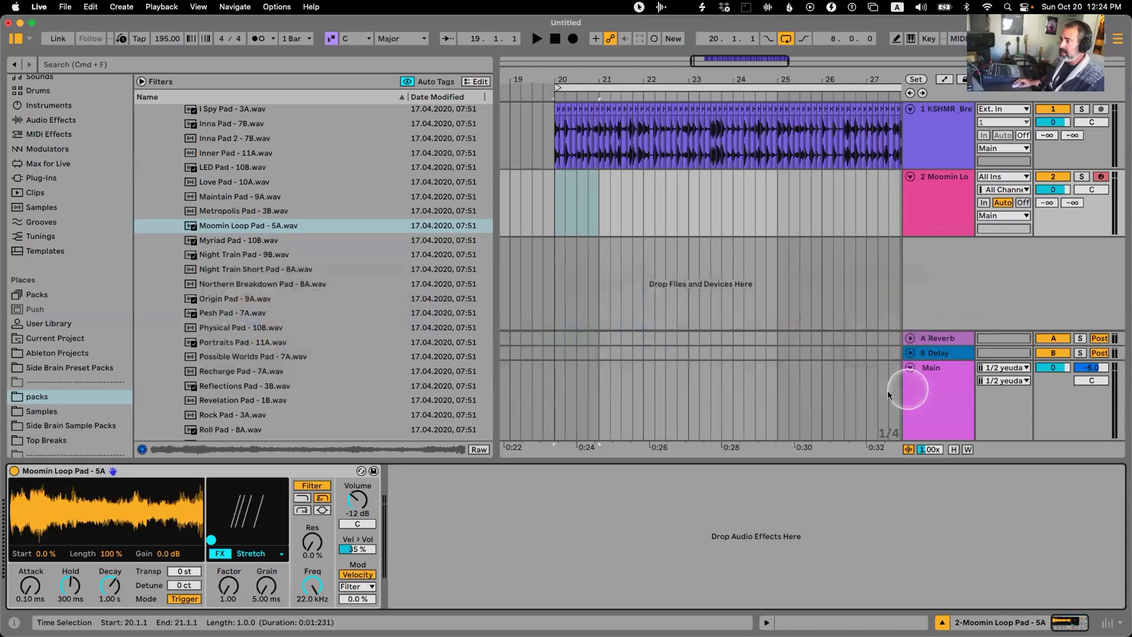
key(Delete)
click(933, 218)
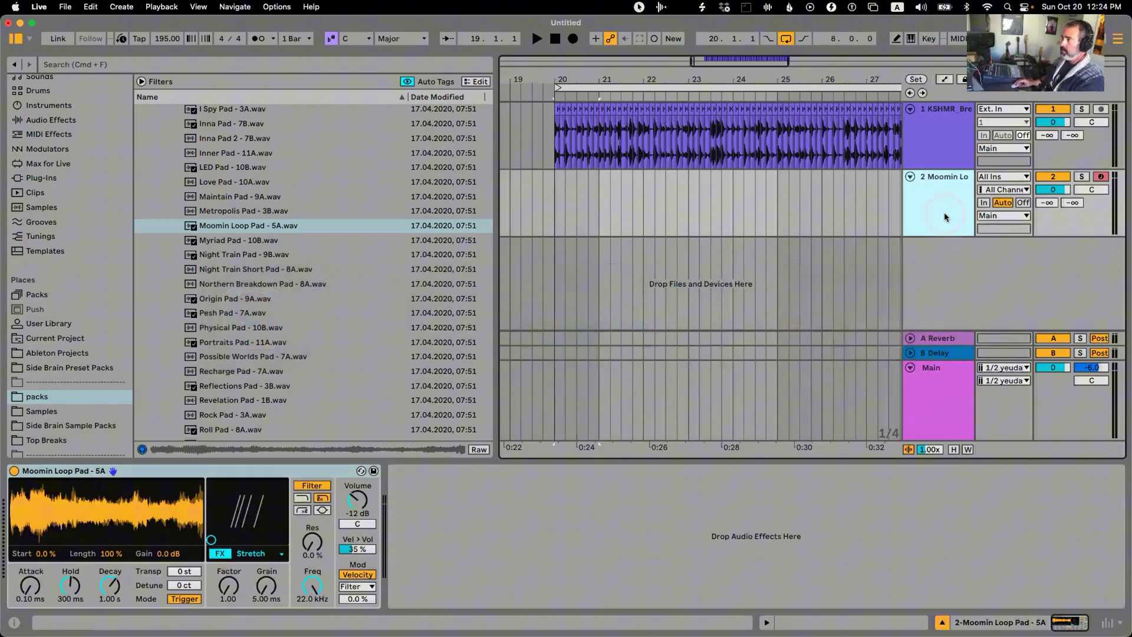
scroll(65, 166, up, 3)
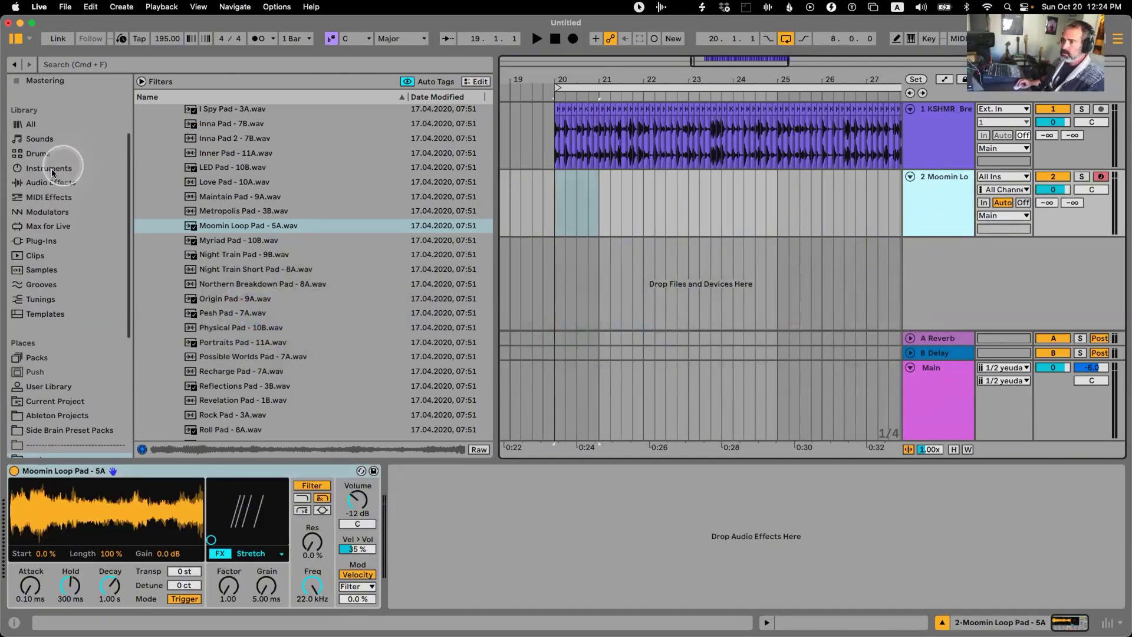
Find A0.Gest.amxd under Max for Live with the search 'a0' and load it onto the Moomin track.
click(52, 169)
click(55, 225)
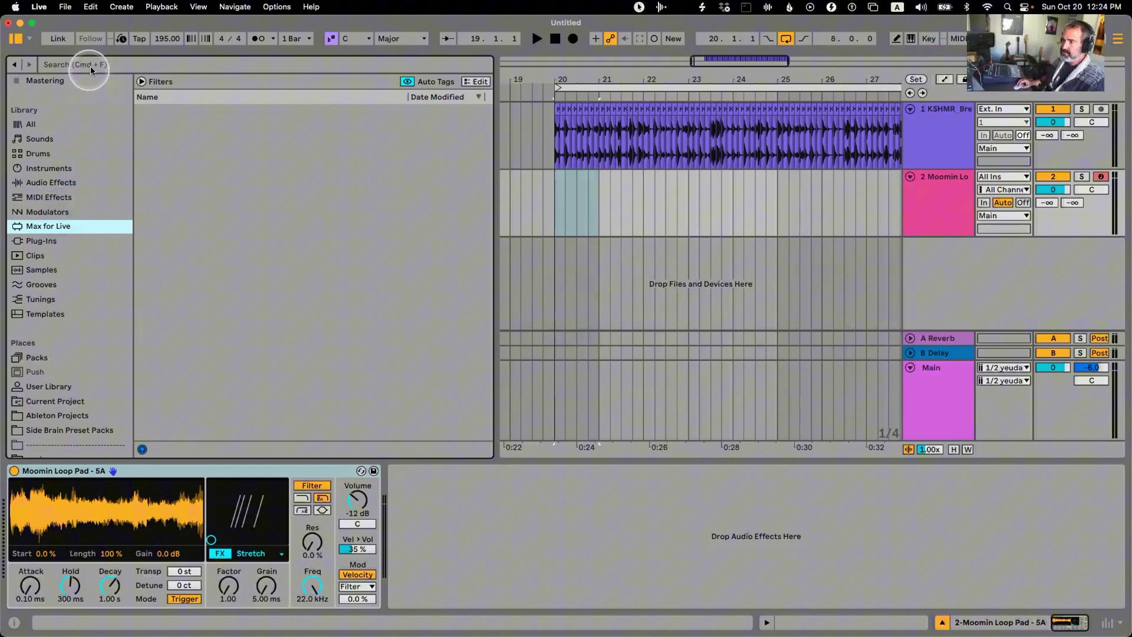
click(90, 65)
text(a0)
click(178, 124)
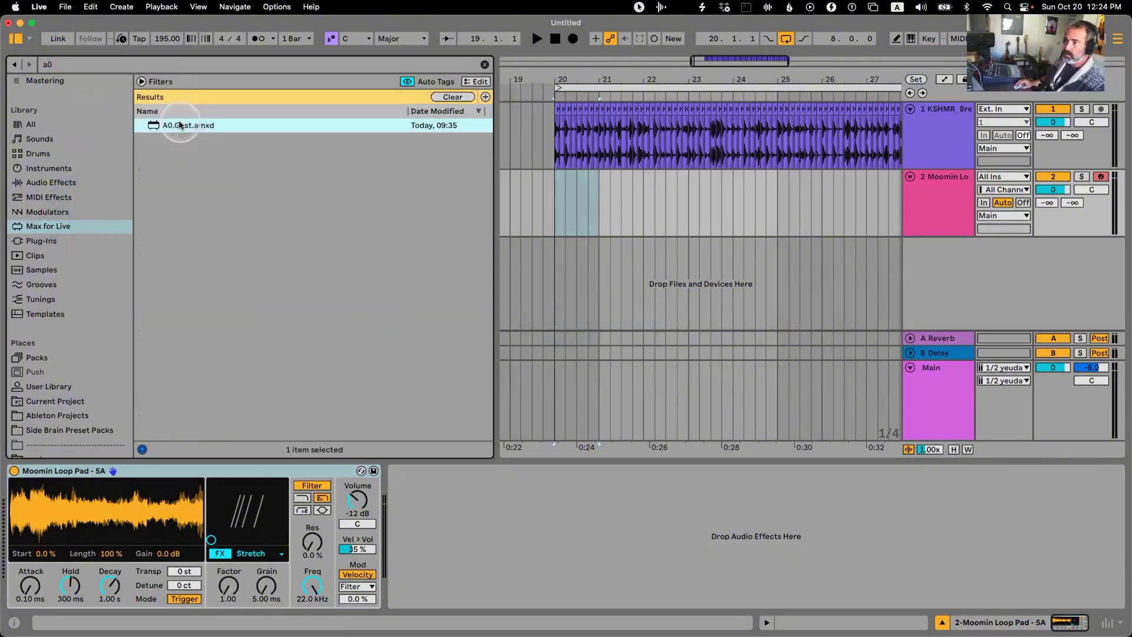
double_click(179, 123)
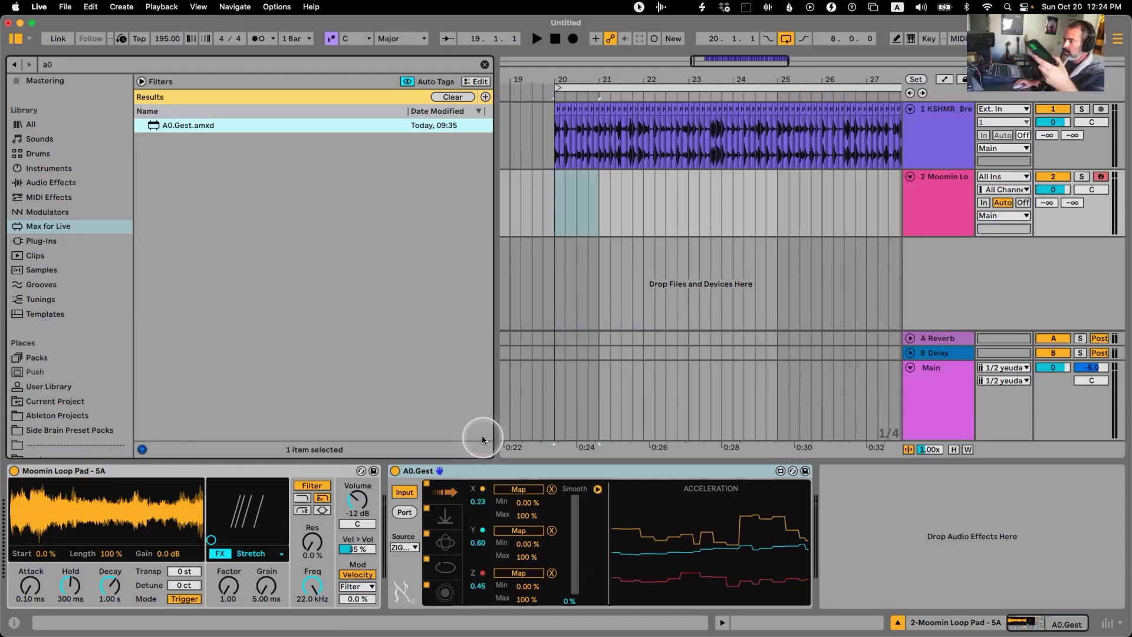
Preview A0.Gest's Gravity, Quaternion and Compass readings, then switch it to Touch.
click(448, 520)
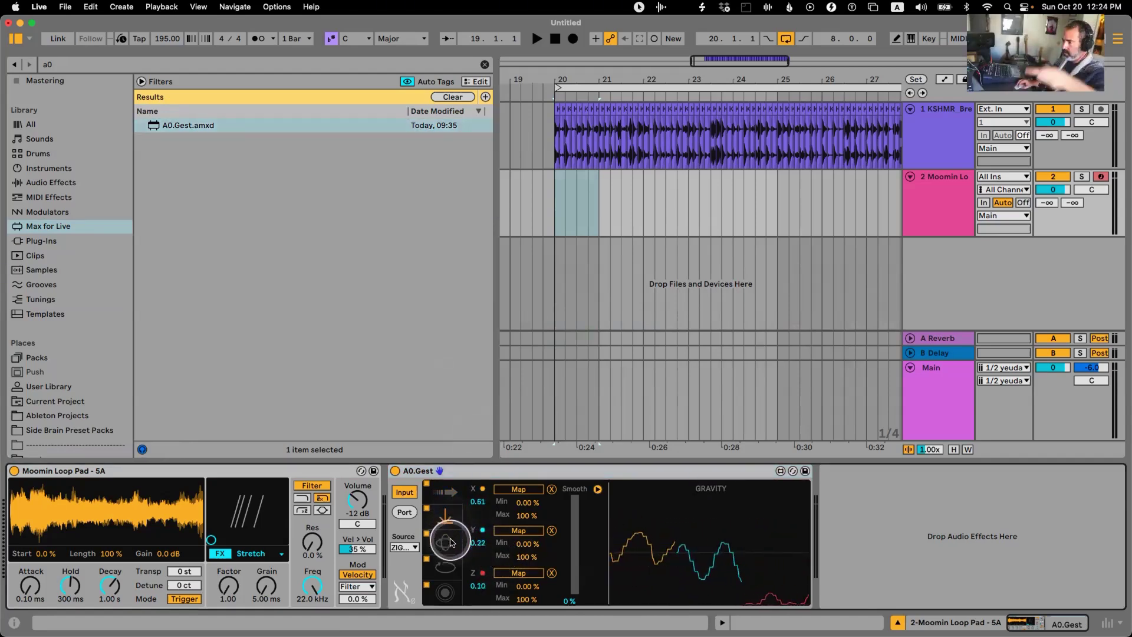
click(450, 541)
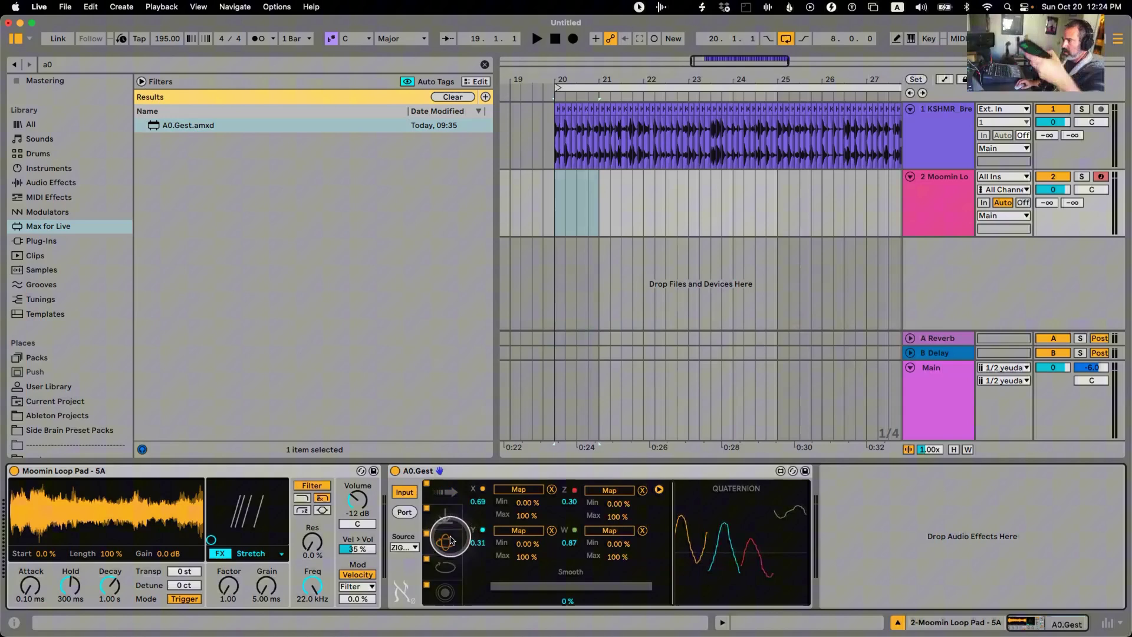
click(446, 571)
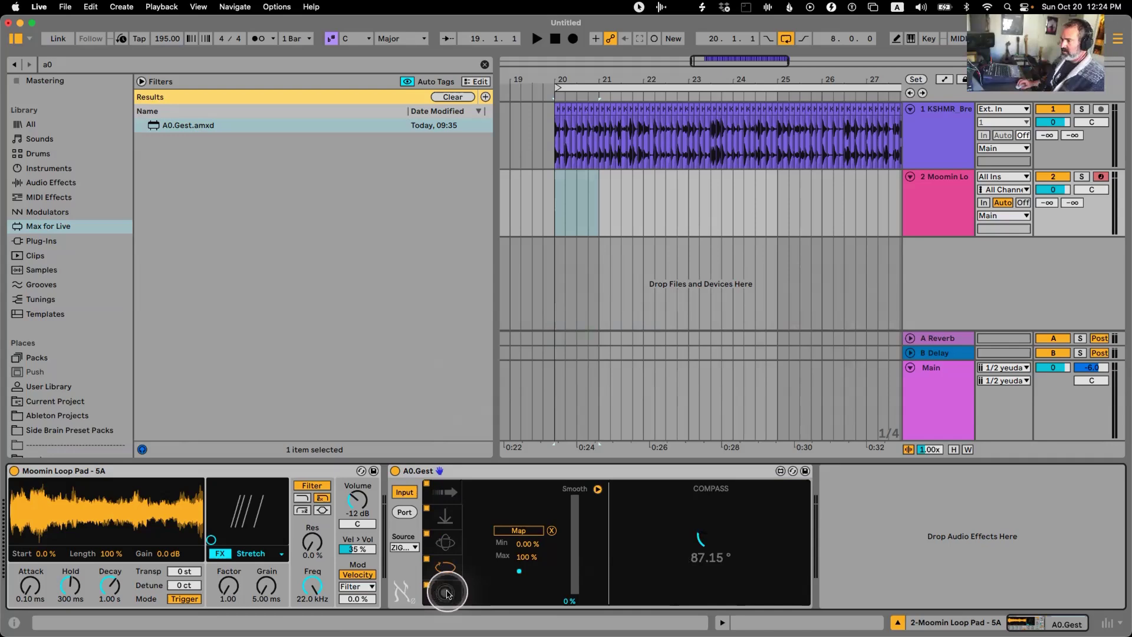
click(446, 593)
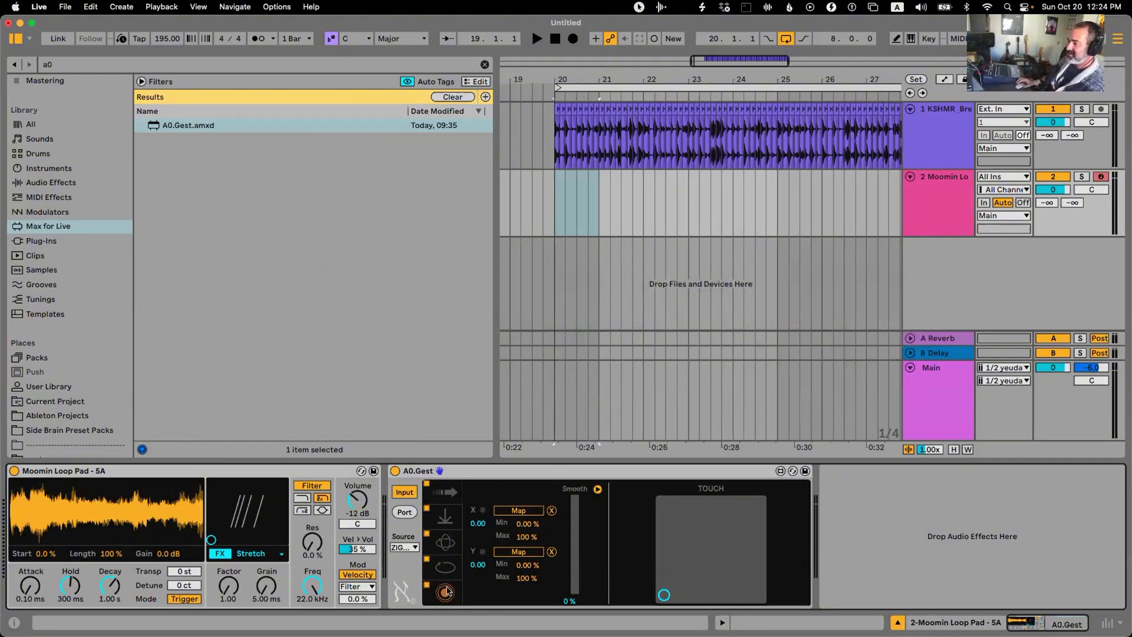
Step through the sensor views again, ending on the Compass heading.
click(445, 491)
click(445, 517)
click(445, 542)
click(449, 567)
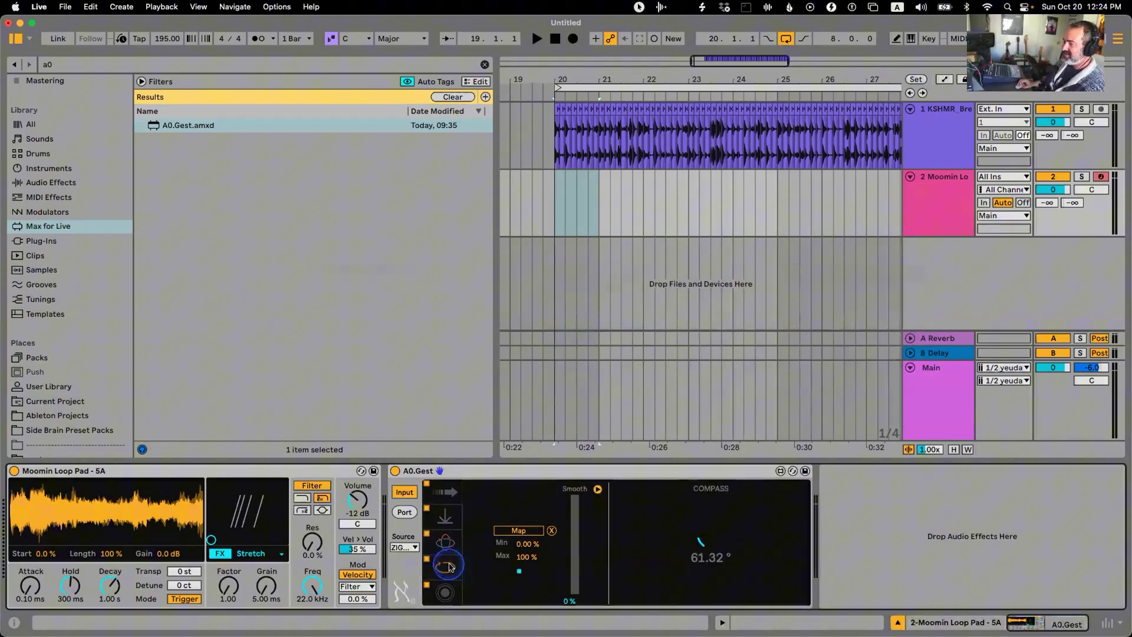
In Touch mode, map A0.Gest's X to Simpler's Grain Size and Y to Stretch Factor.
click(445, 589)
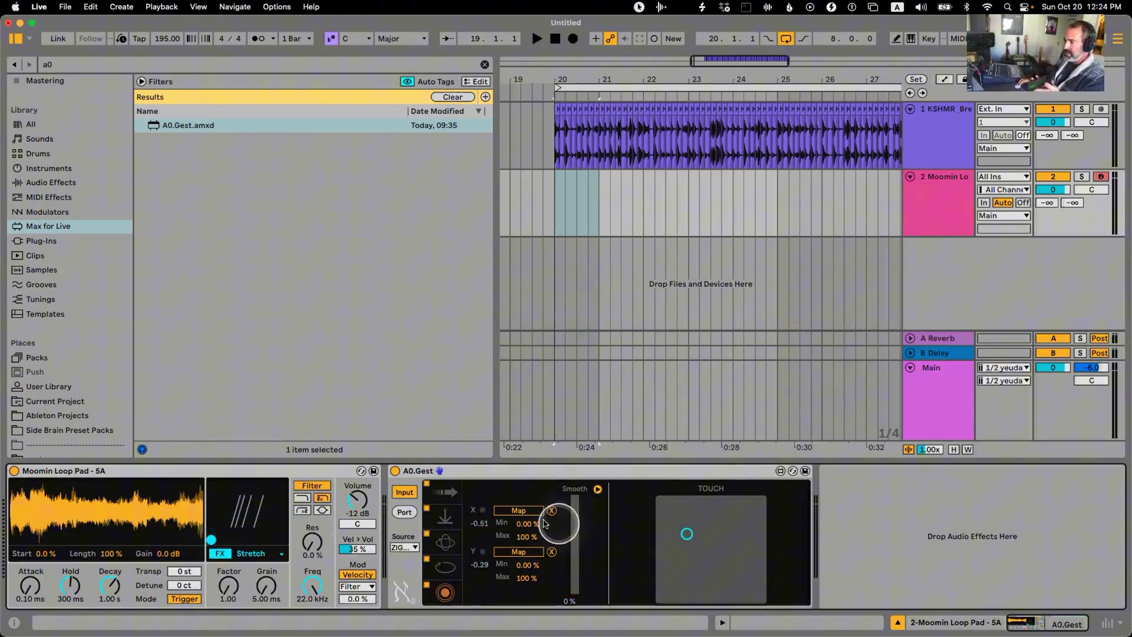
click(518, 511)
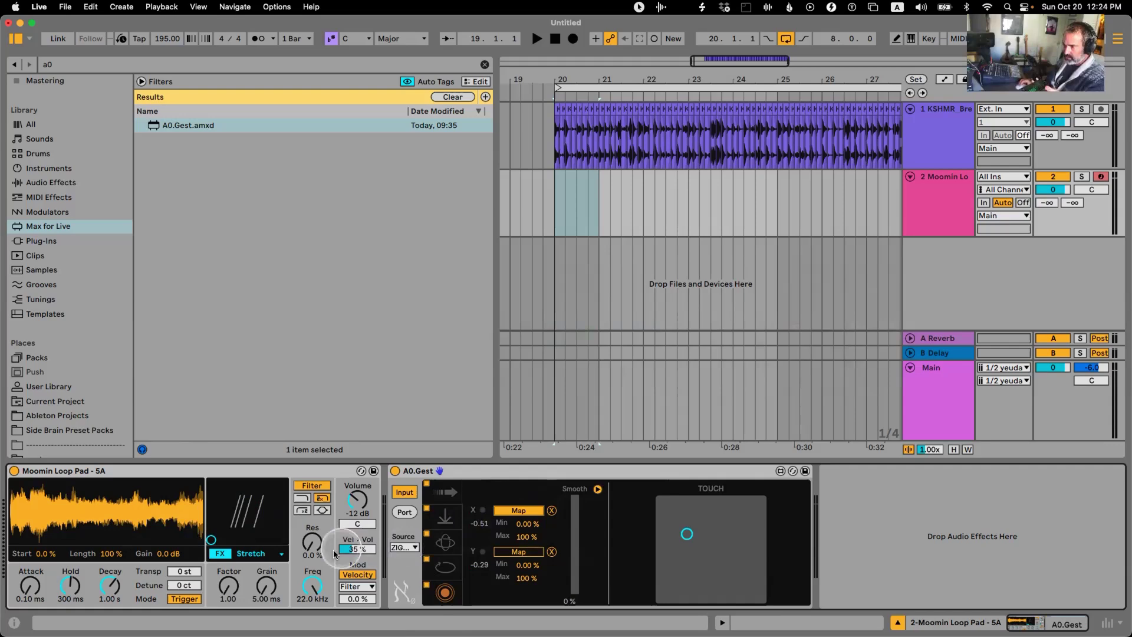
click(267, 585)
click(519, 552)
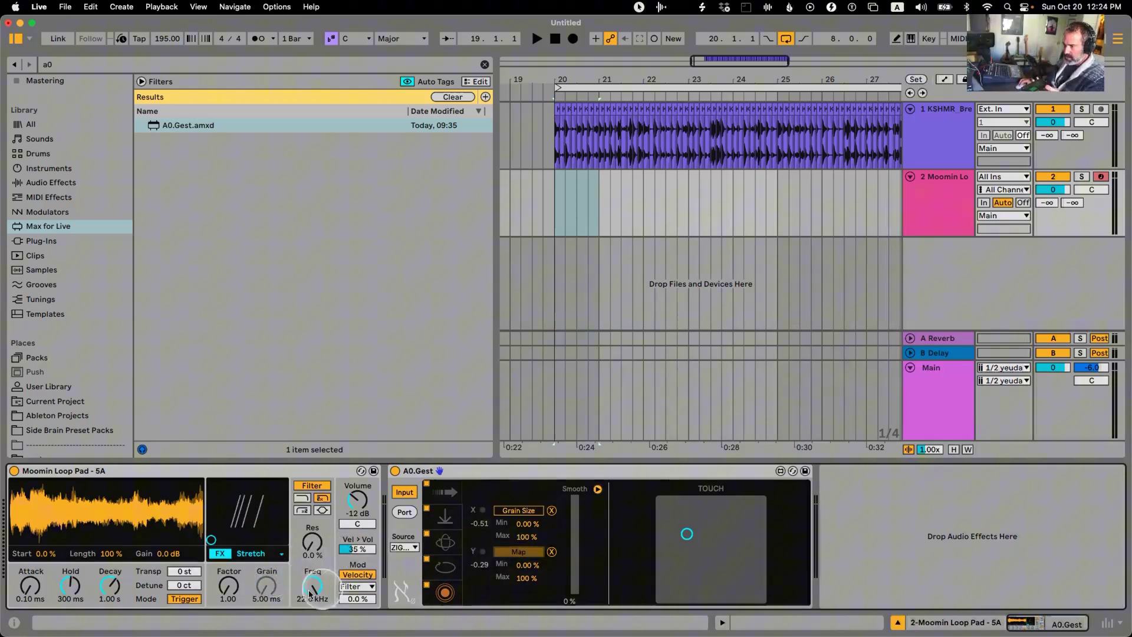
click(228, 585)
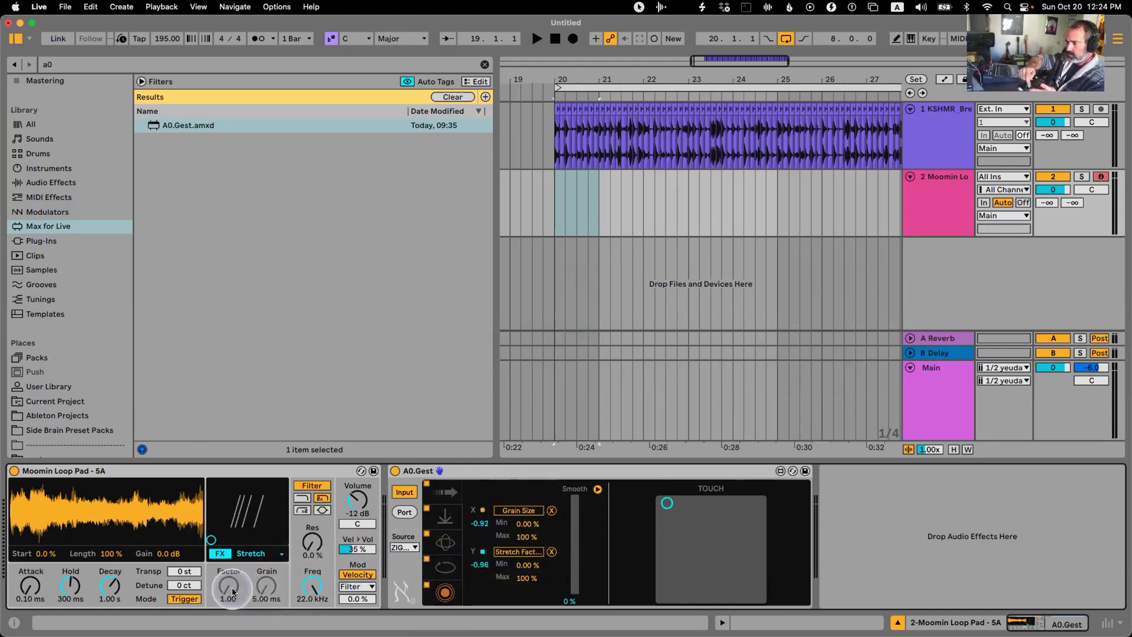
Set both X and Y mapping ranges to Min 0% and Max 100%.
drag(528, 565, 526, 619)
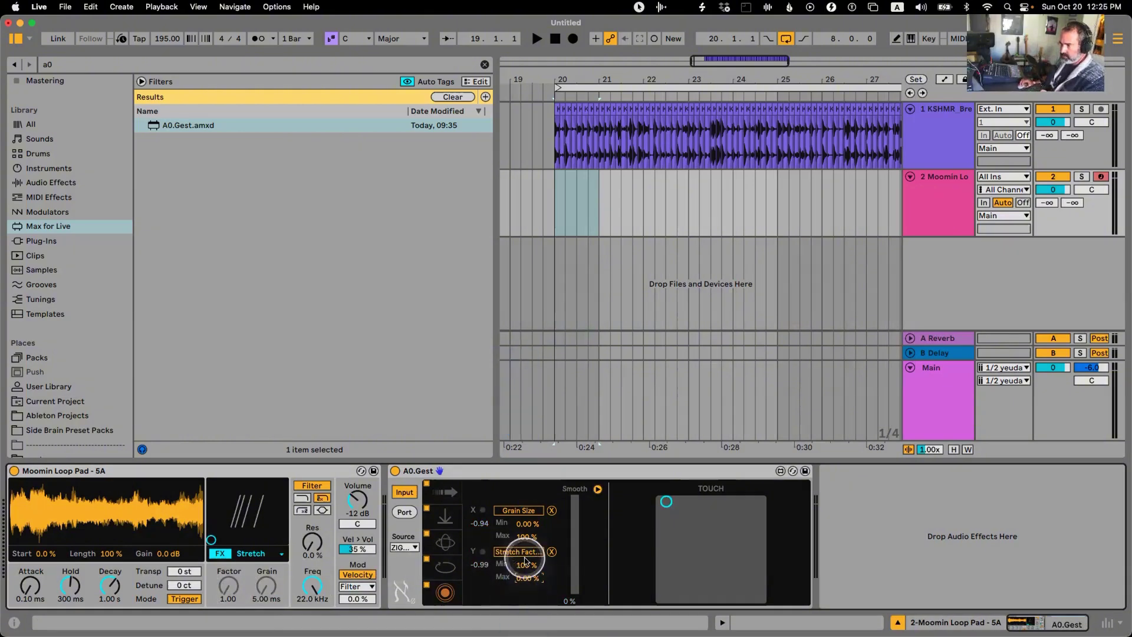
mouse_move(520, 562)
mouse_down()
mouse_move(520, 596)
mouse_move(522, 584)
mouse_up()
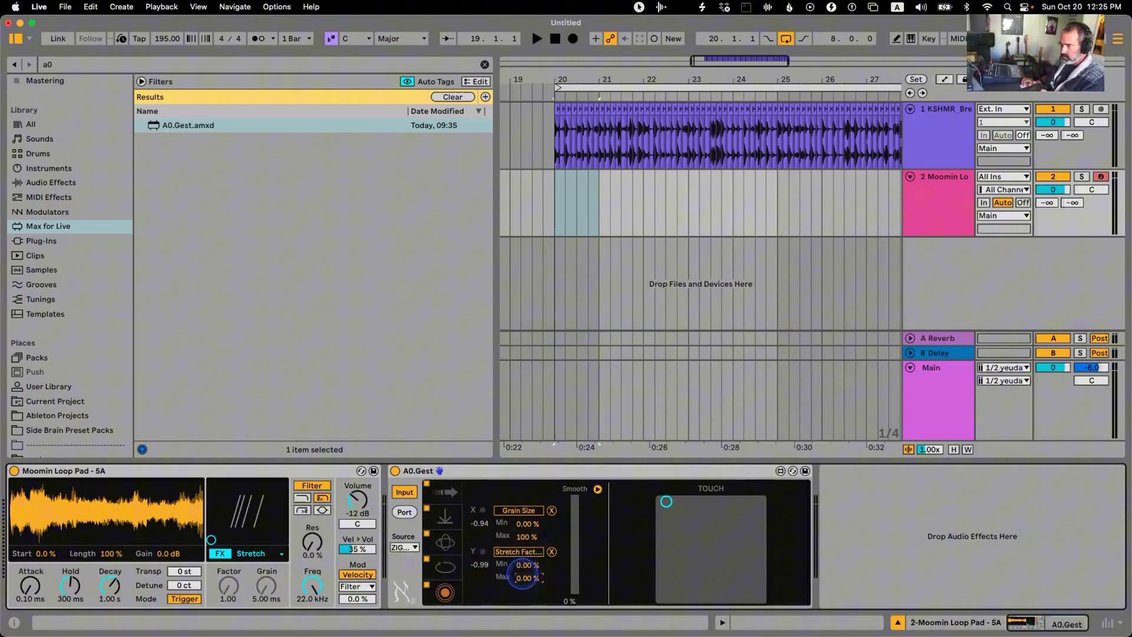
drag(527, 537, 522, 602)
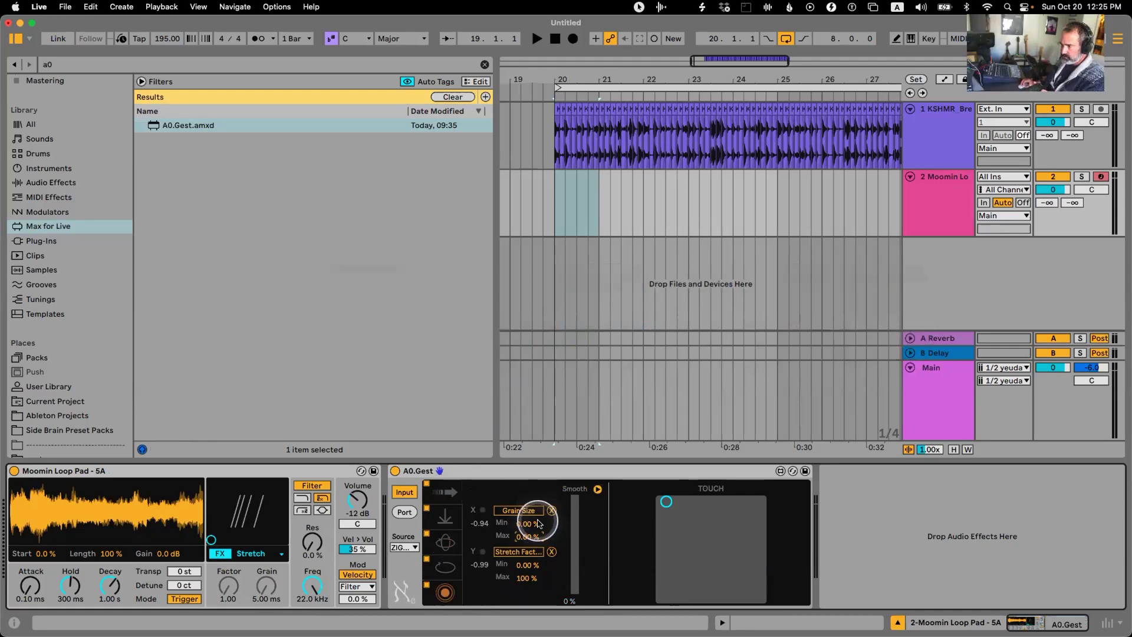
drag(527, 524, 532, 335)
click(534, 605)
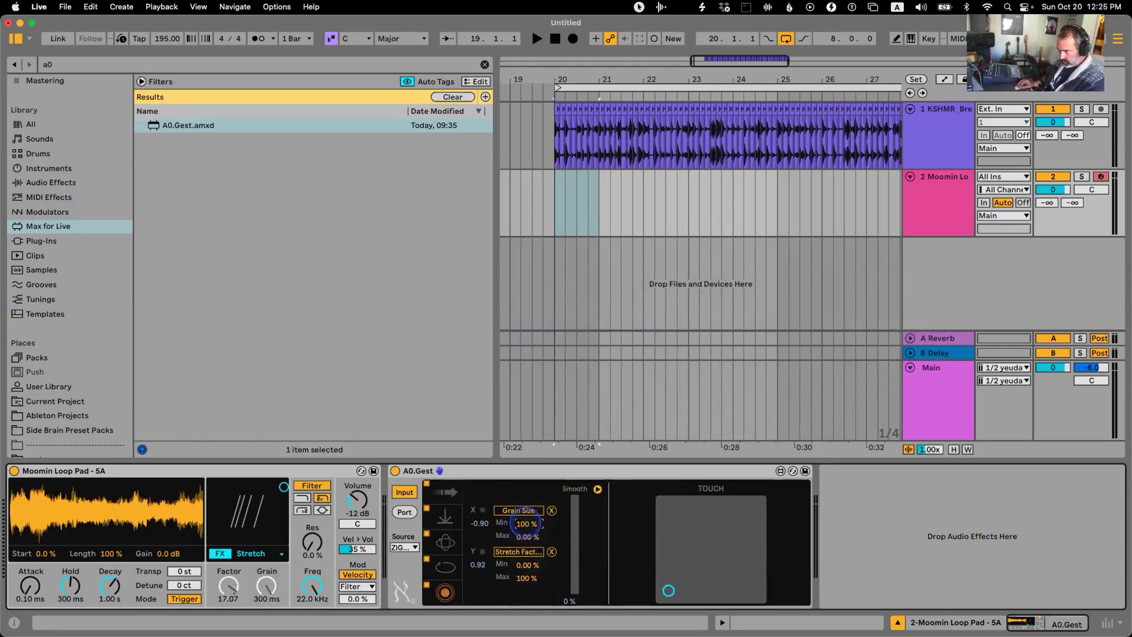
mouse_move(525, 522)
mouse_down()
mouse_move(526, 535)
mouse_move(524, 519)
mouse_up()
mouse_move(525, 565)
mouse_down()
mouse_move(526, 589)
mouse_move(528, 580)
mouse_up()
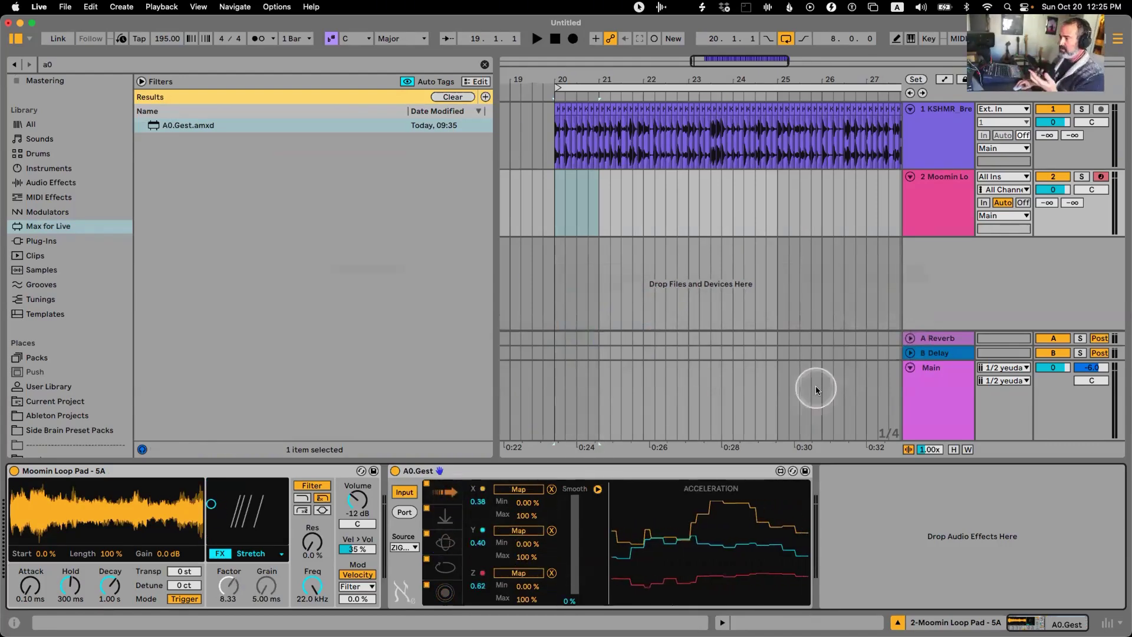
Load Auto Filter from Audio Effects onto the KSHMR break-beat track, then reselect the Moomin pad track.
click(932, 156)
click(71, 184)
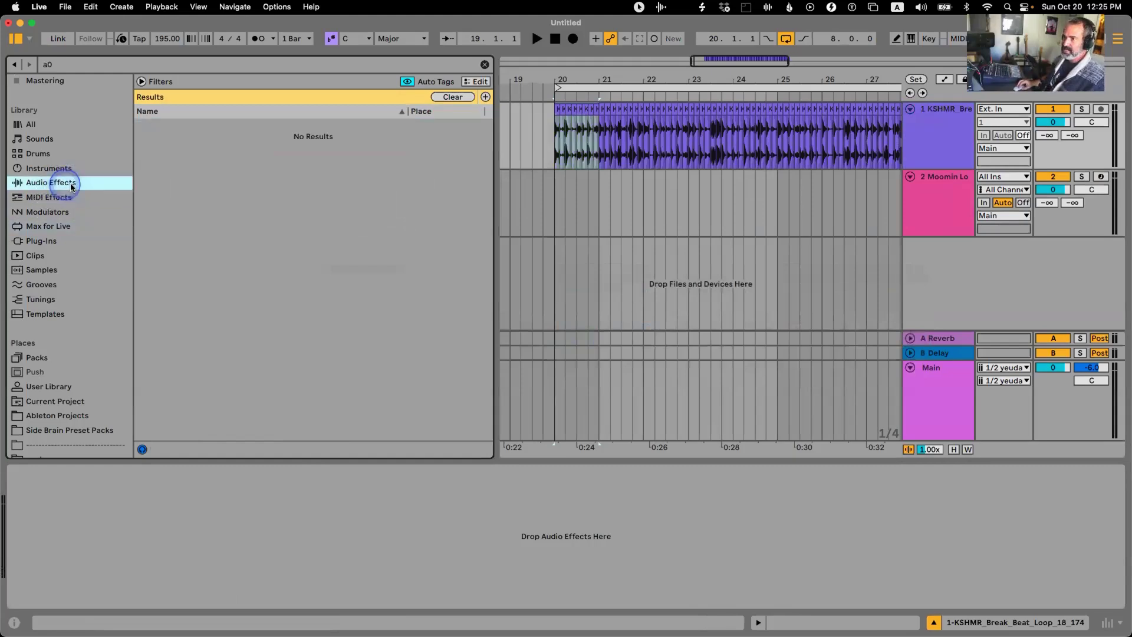
click(452, 96)
click(319, 181)
double_click(181, 153)
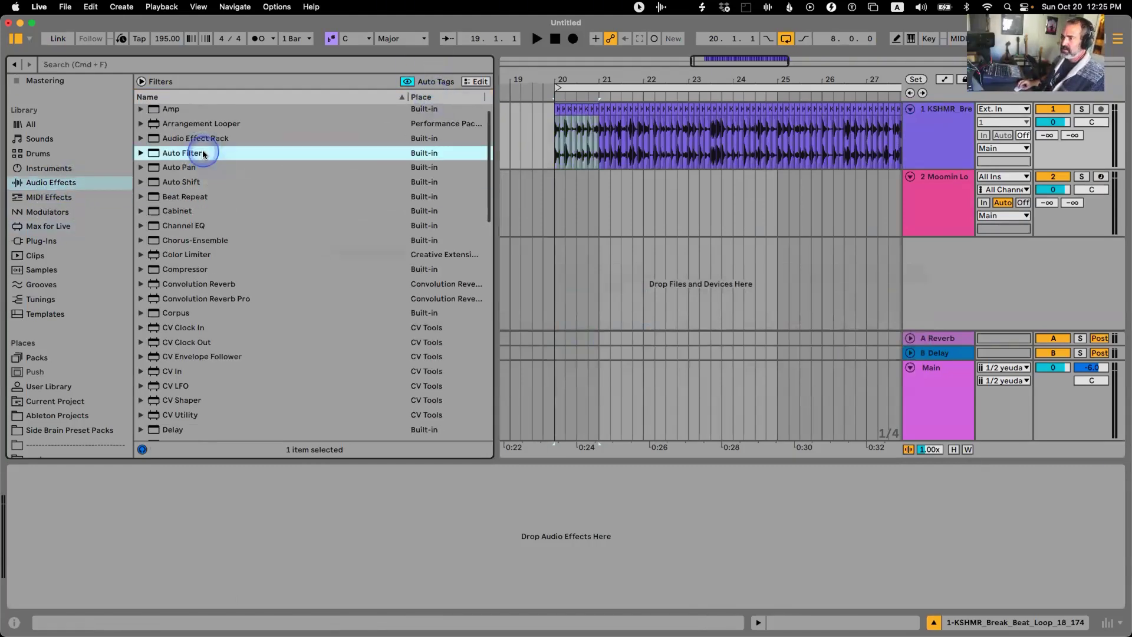
click(946, 200)
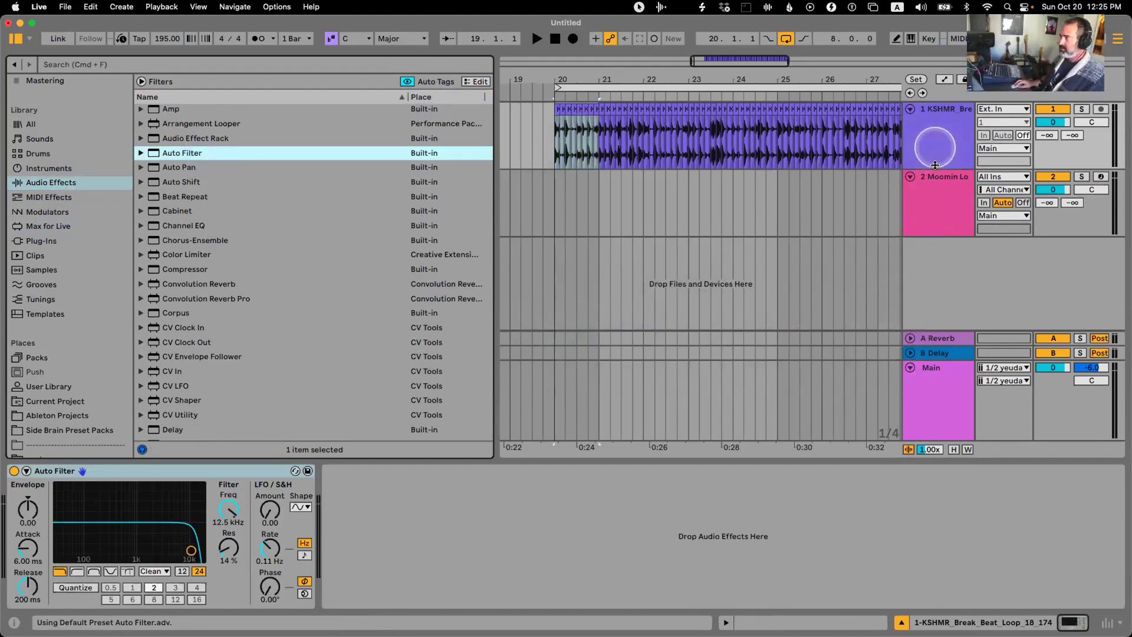
click(939, 208)
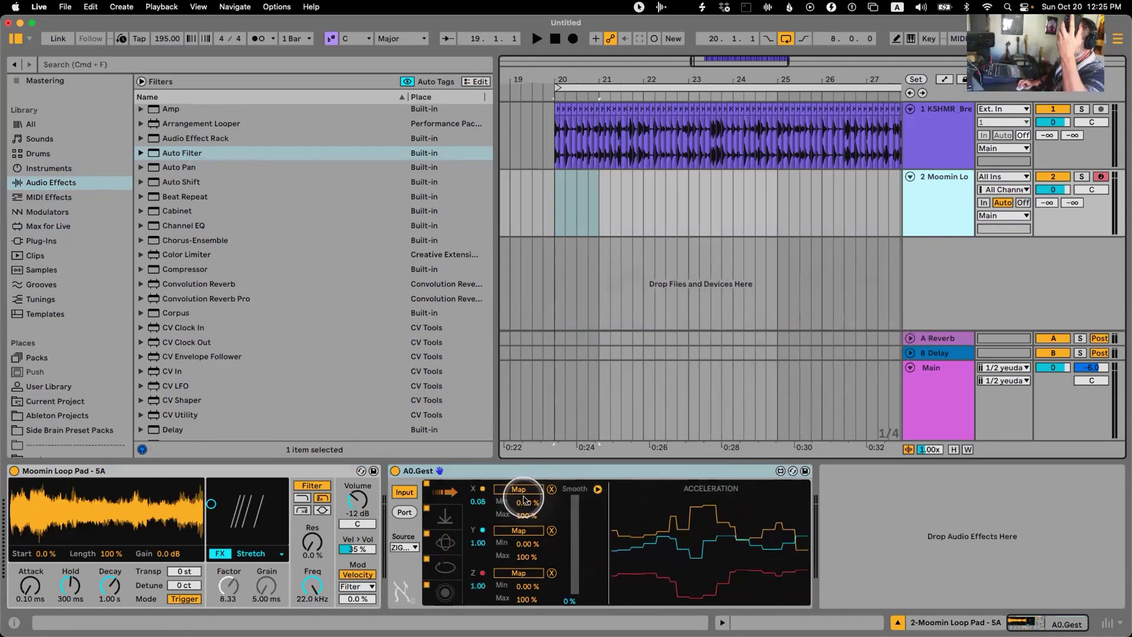
Set A0.Gest to Gravity, map its Y axis to the Auto Filter Frequency, and play to test.
click(447, 519)
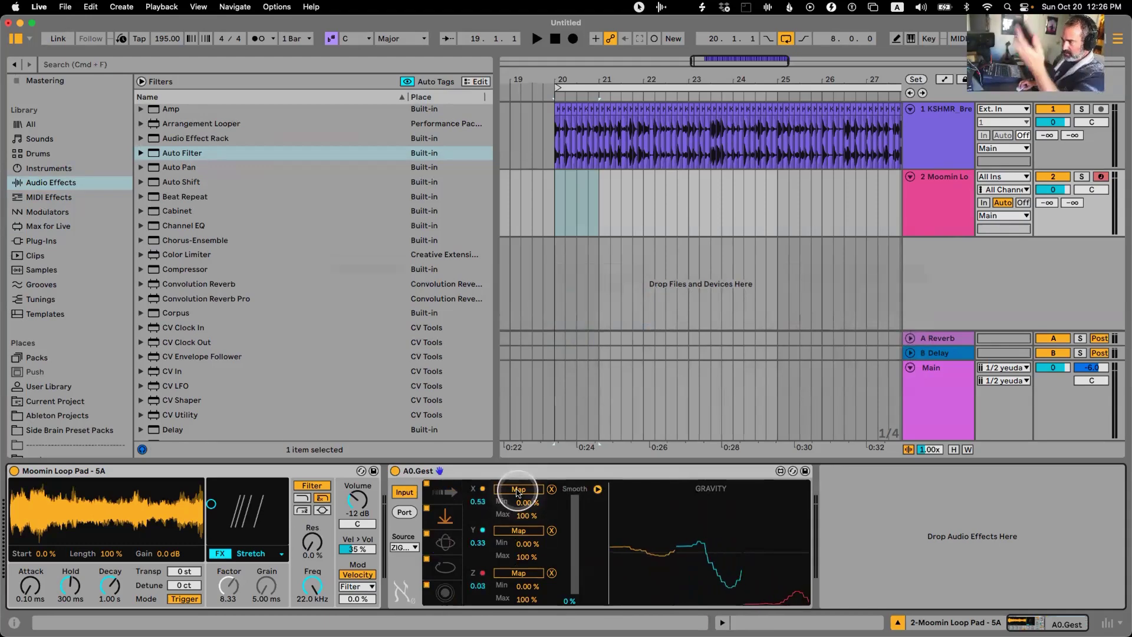
click(519, 532)
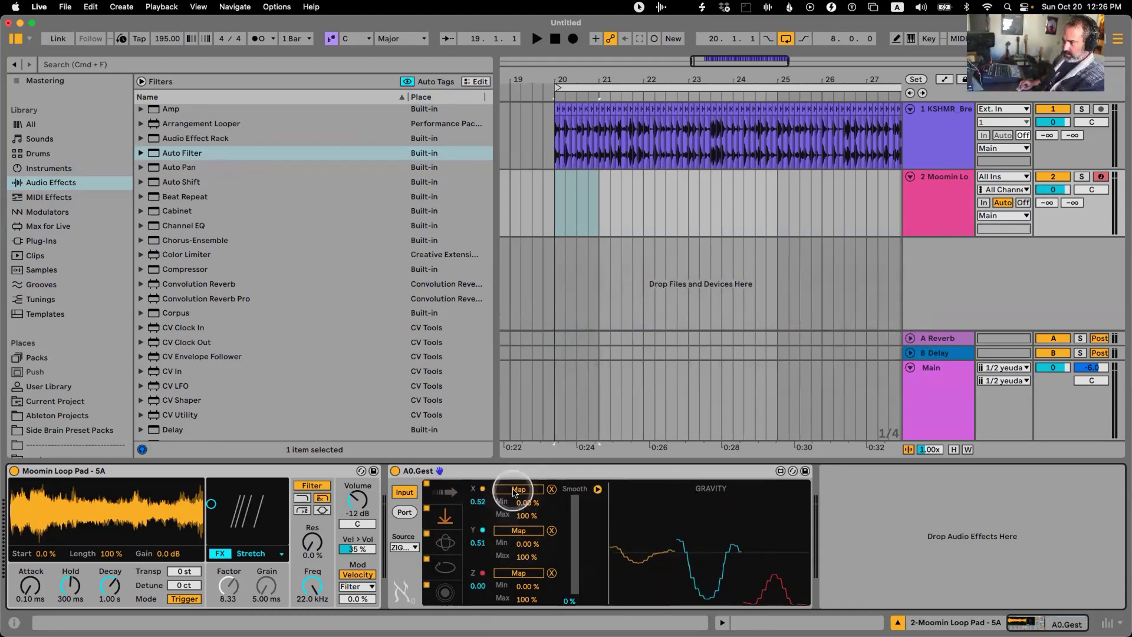
click(518, 530)
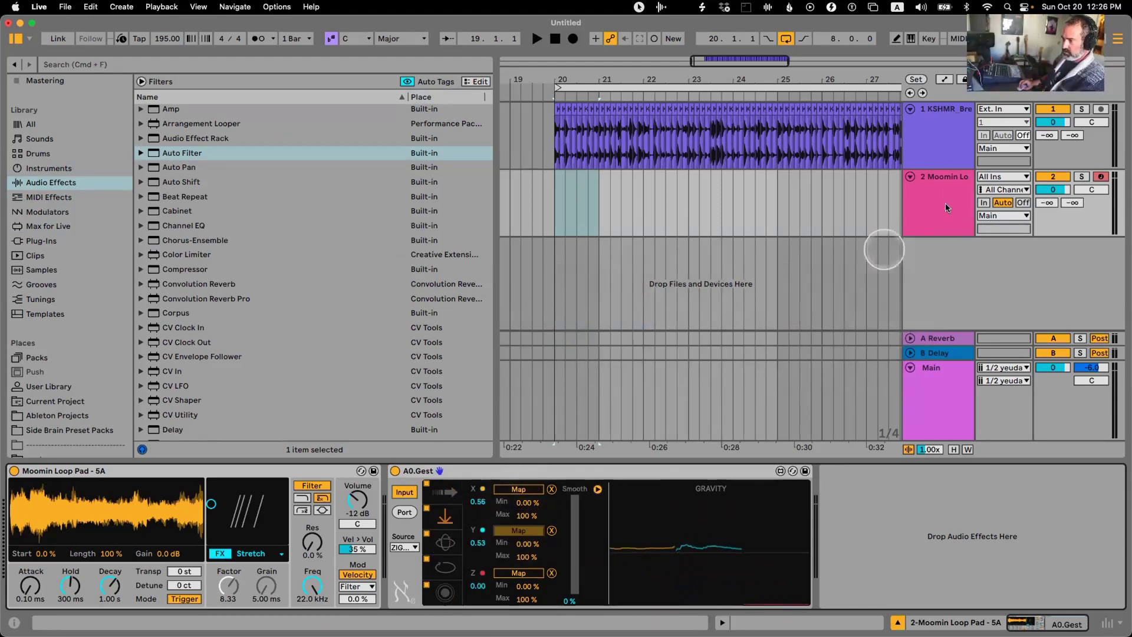
click(947, 150)
drag(225, 523, 228, 517)
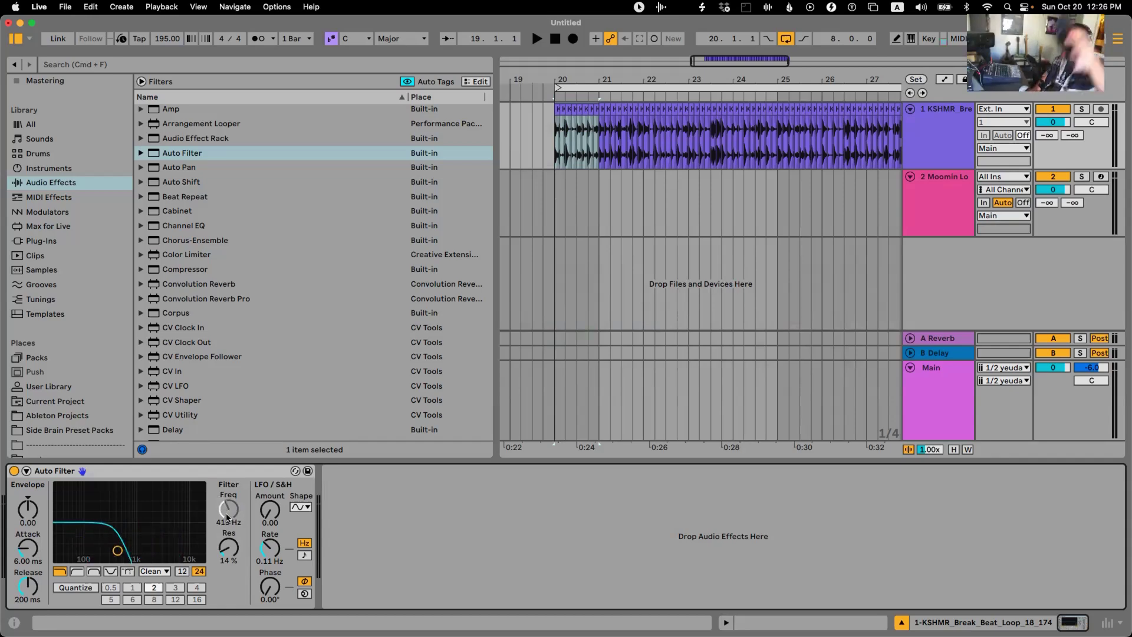
drag(226, 517, 226, 513)
key(space)
click(942, 187)
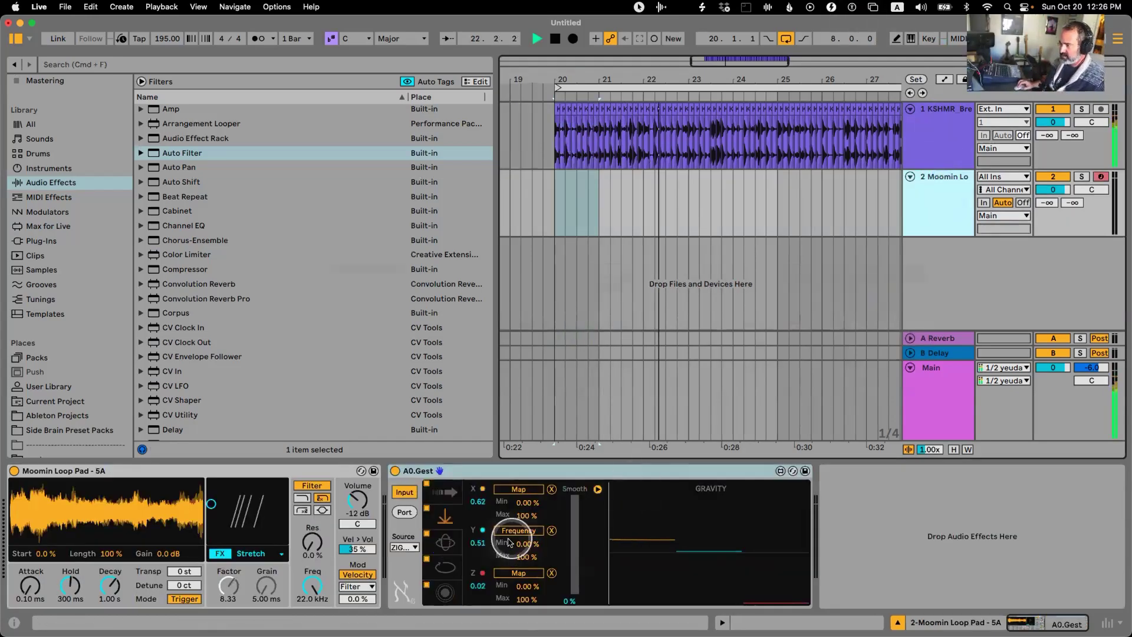
Switch A0.Gest to Quaternion, map its X axis to the Auto Filter Frequency, and stop playback.
click(445, 542)
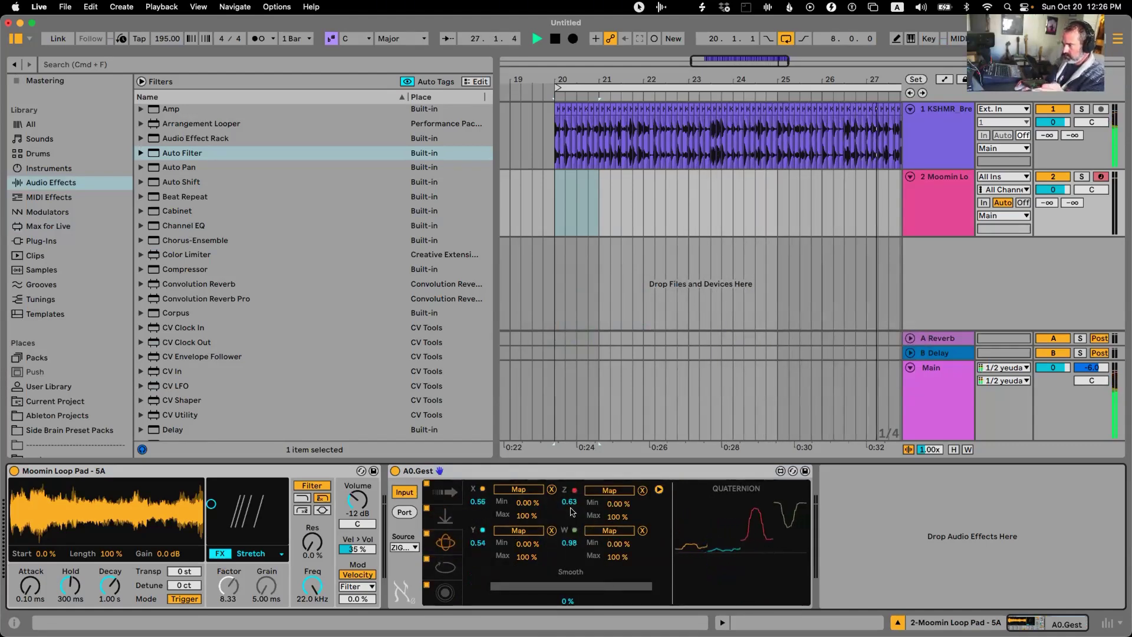
click(519, 489)
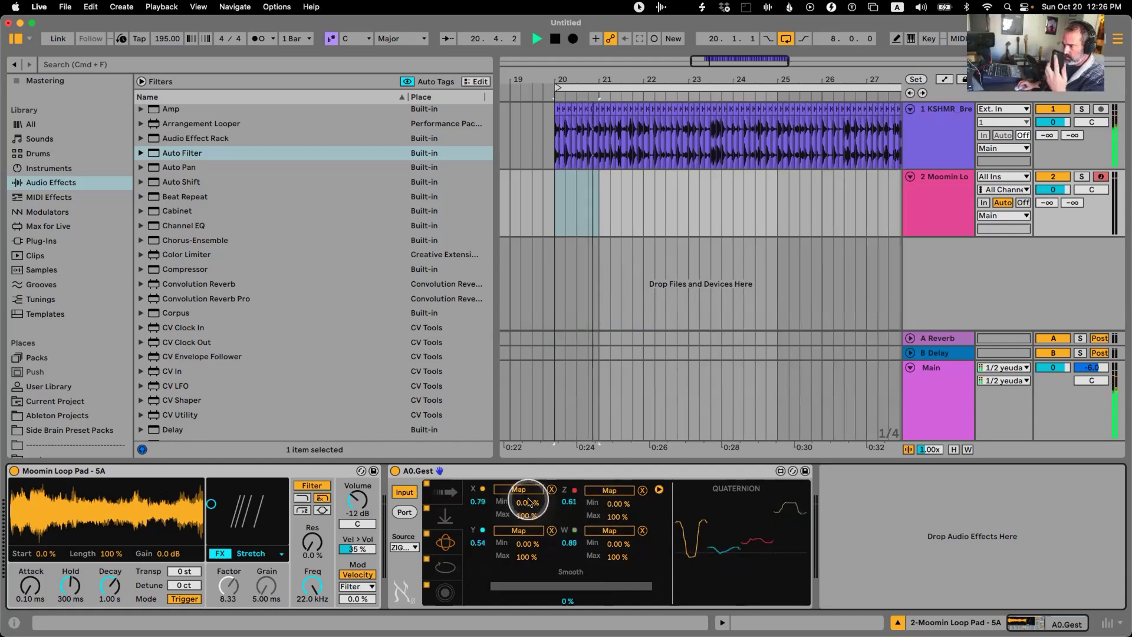
click(769, 319)
key(Up)
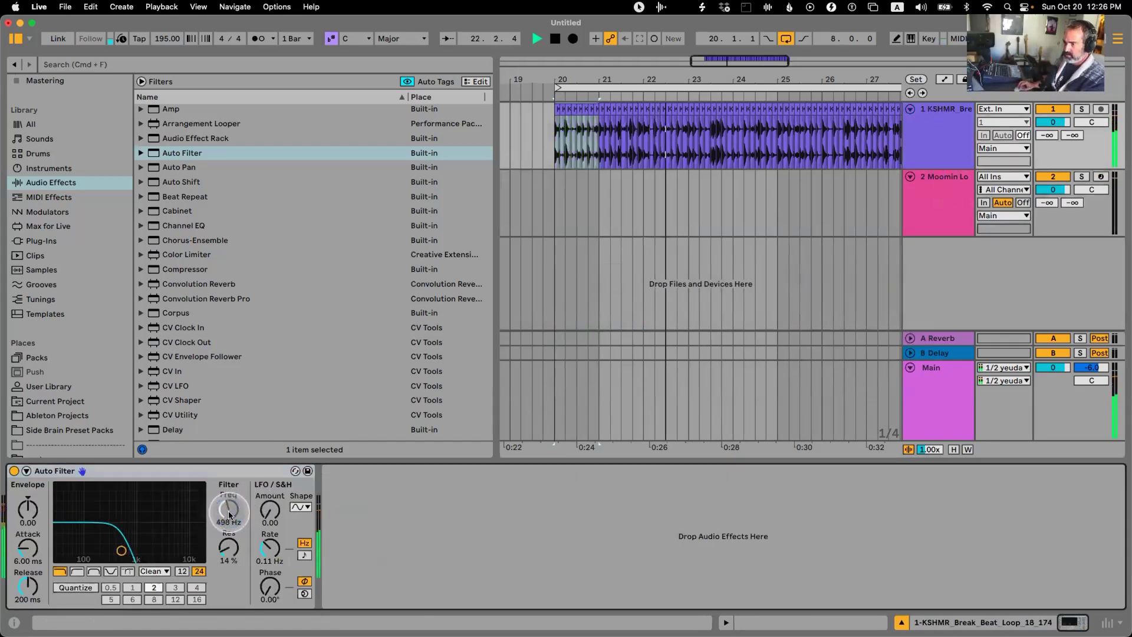
click(229, 512)
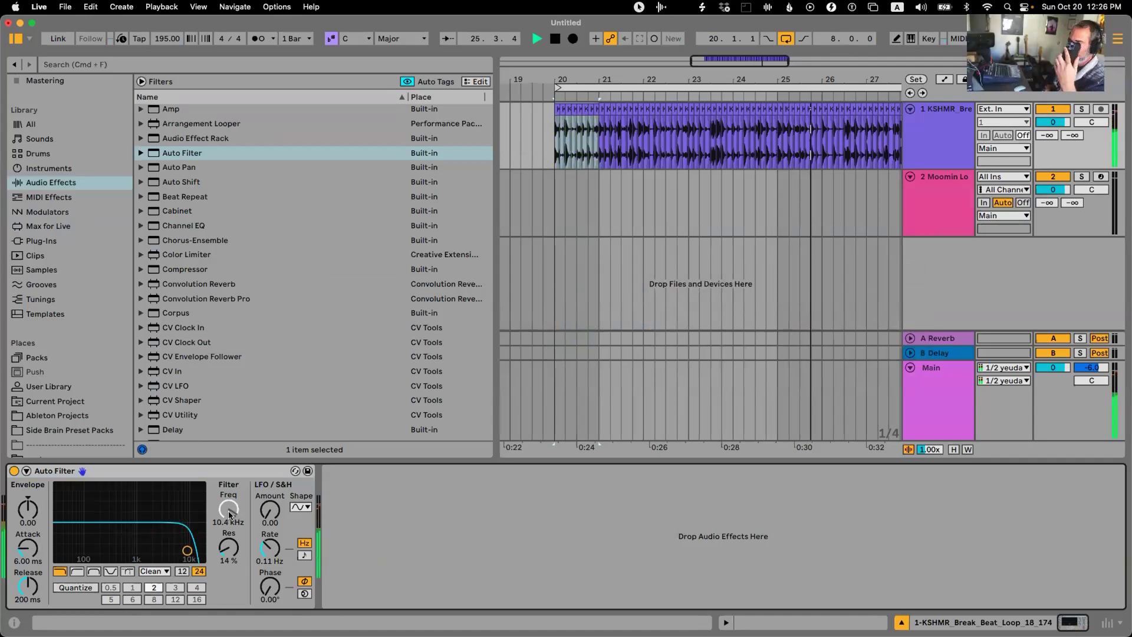
key(space)
click(951, 191)
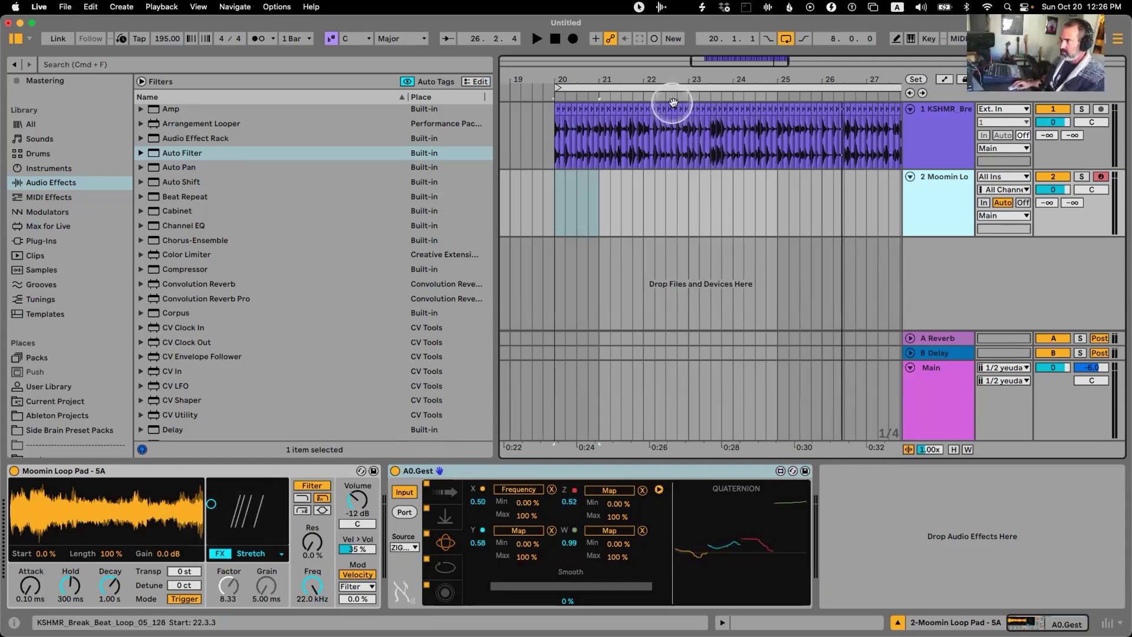
Create a MIDI clip over bars 20–28 on the Moomin track holding one long C3 note.
scroll(670, 101, down, 3)
drag(764, 198, 643, 195)
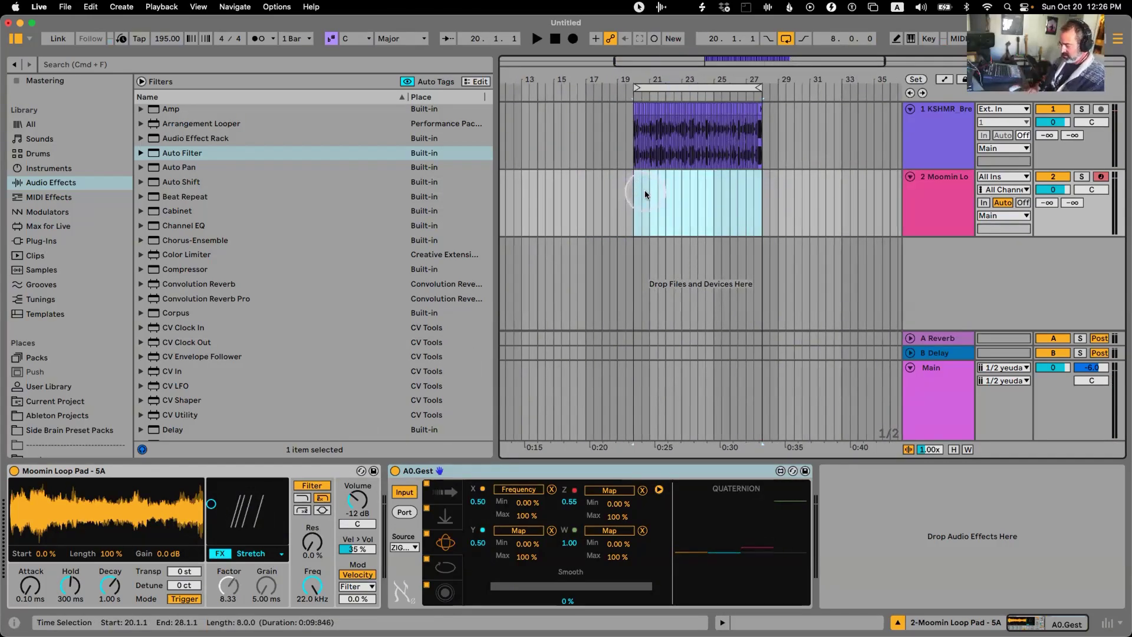
double_click(646, 195)
drag(321, 558, 694, 543)
Play the new pad clip, stopping and restarting playback a few times.
key(shift+Tab)
key(space)
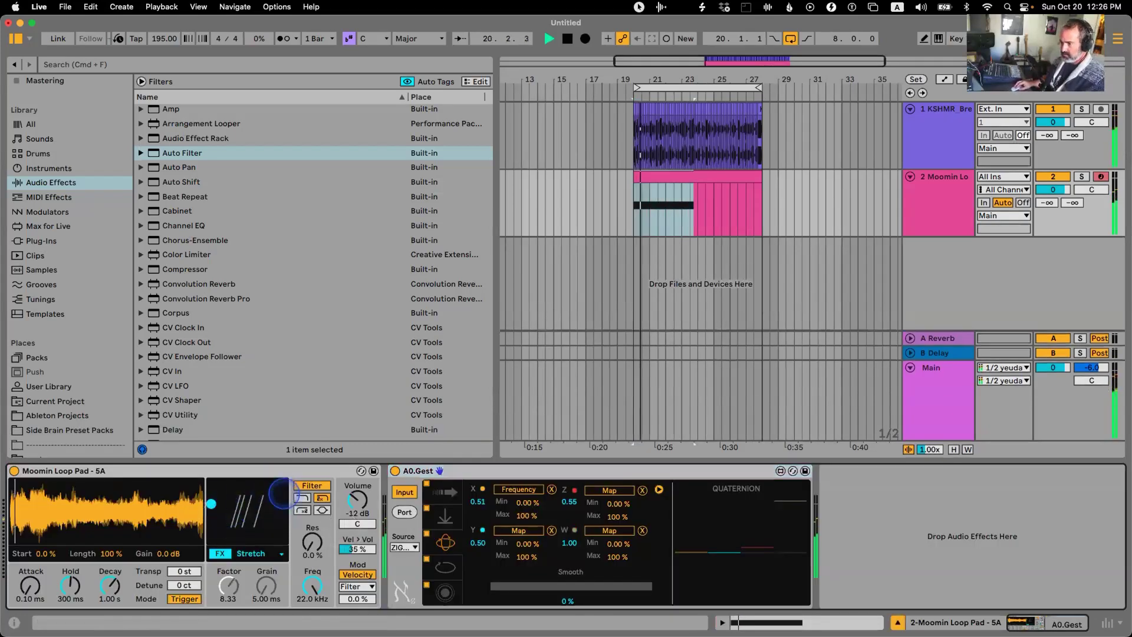
key(space)
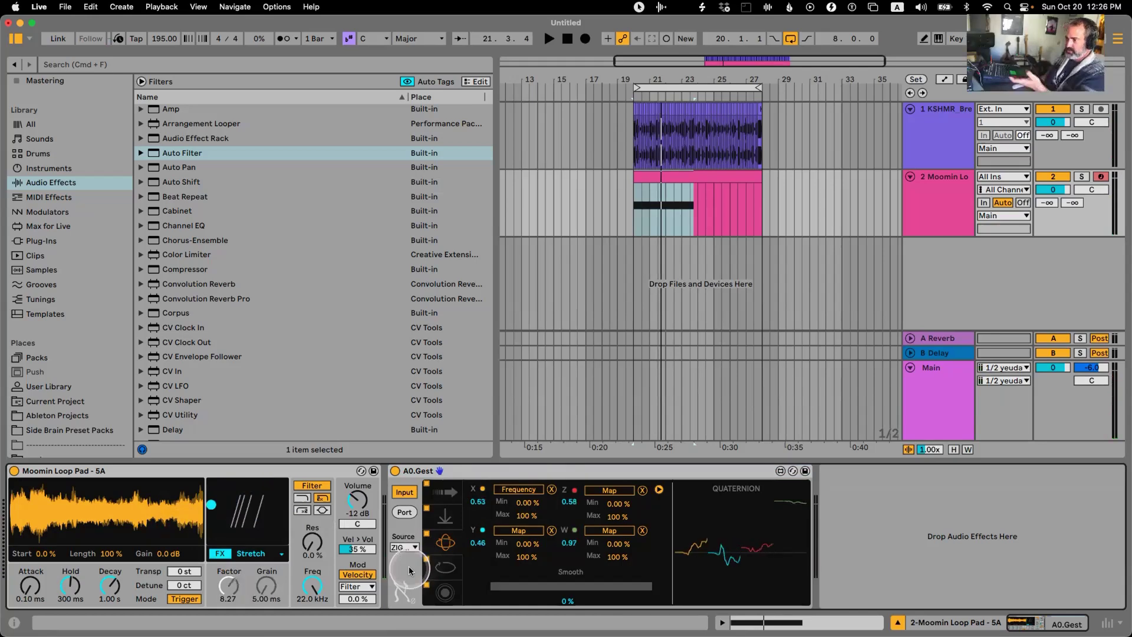
key(space)
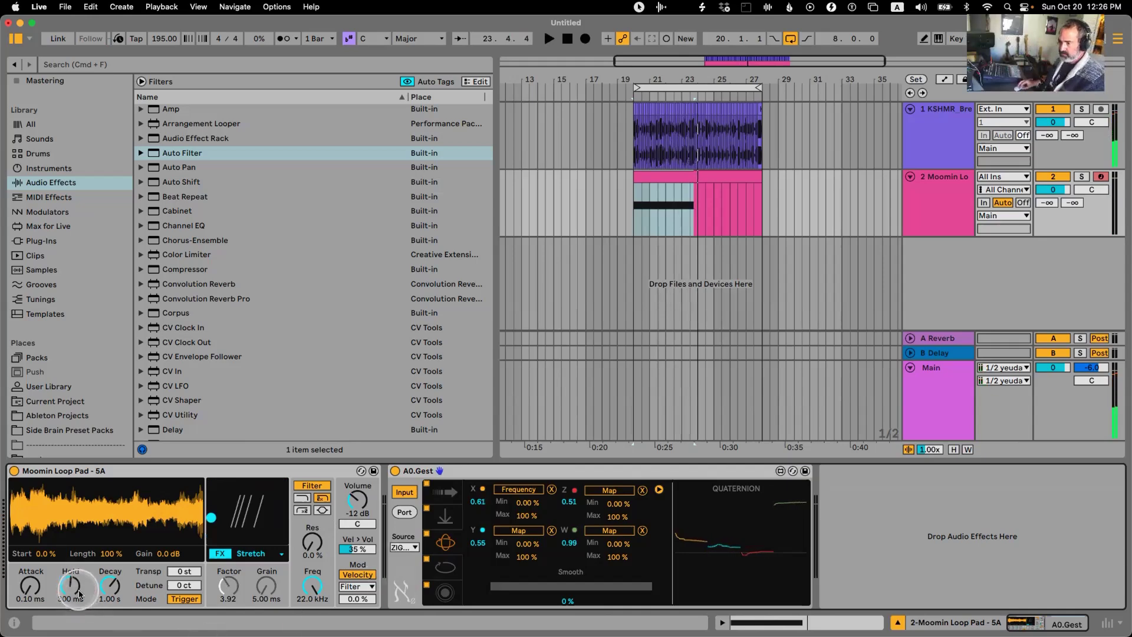
key(space)
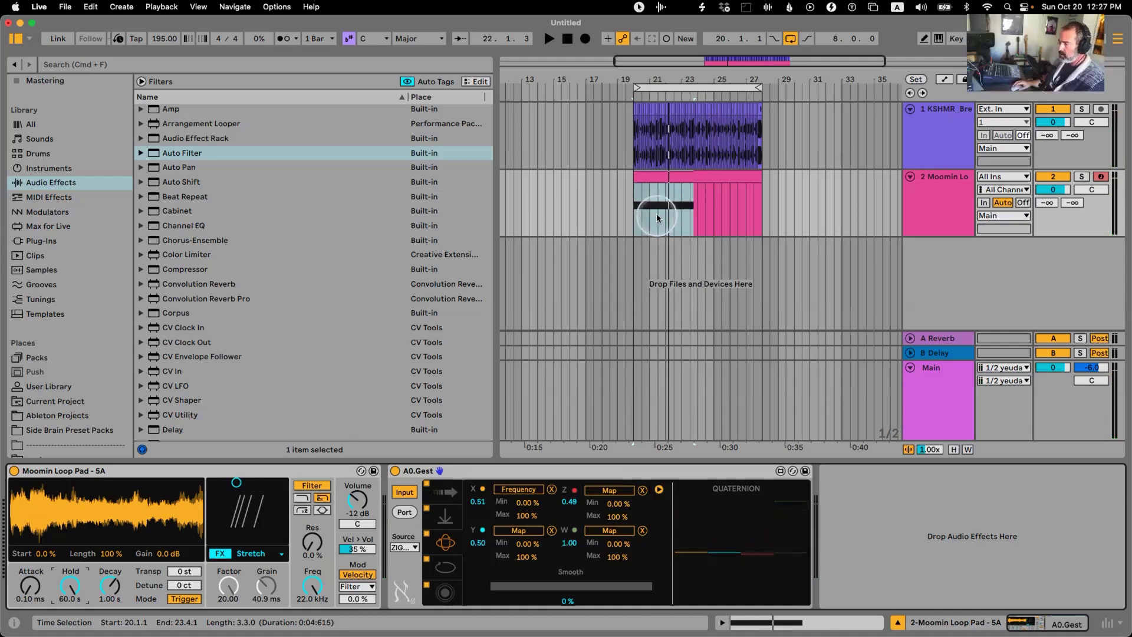
Preview a0gest-user-manual.pdf from Downloads in Quick Look, read its Initial Setup section, and close it.
key(super+Tab)
key(super+Tab)
key(super+Tab)
key(super+Tab)
key(super+Tab)
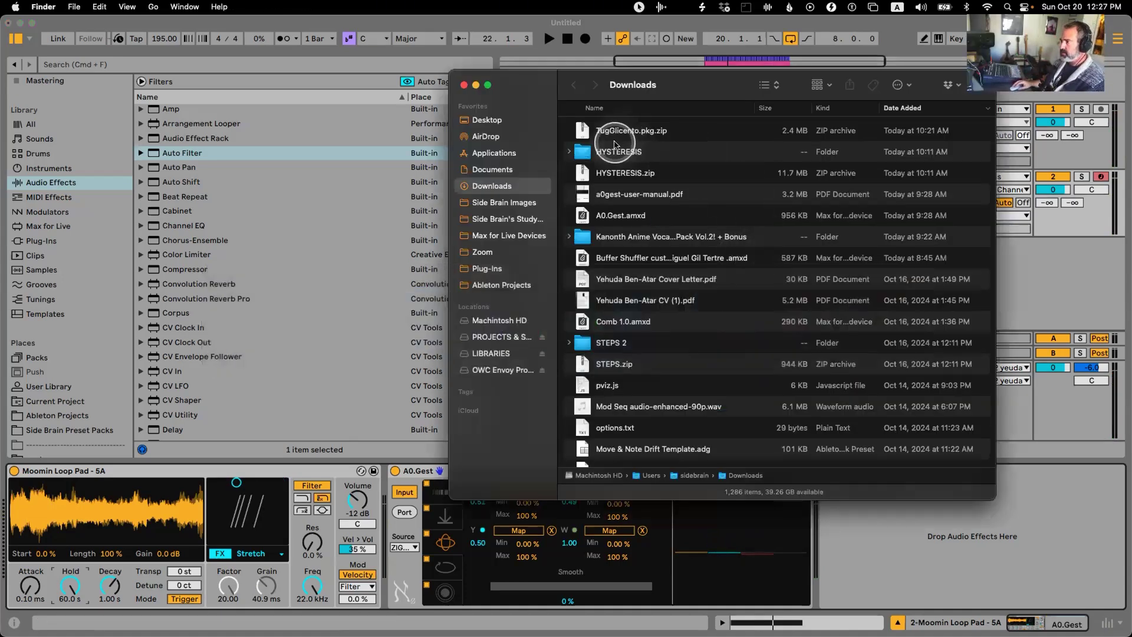
click(641, 195)
key(space)
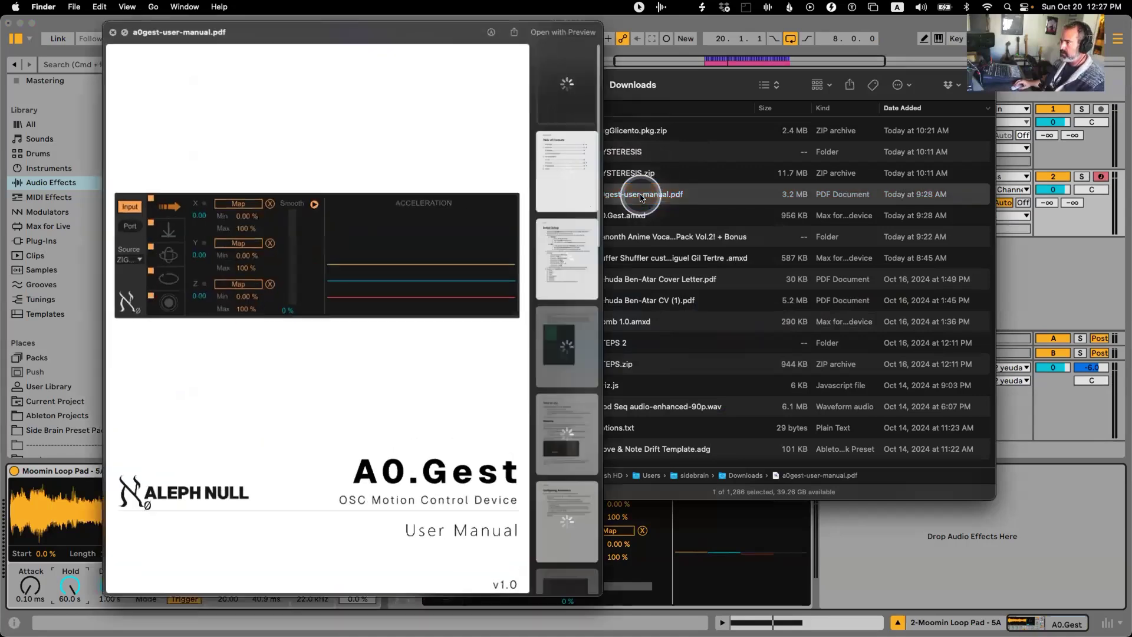
scroll(397, 289, down, 15)
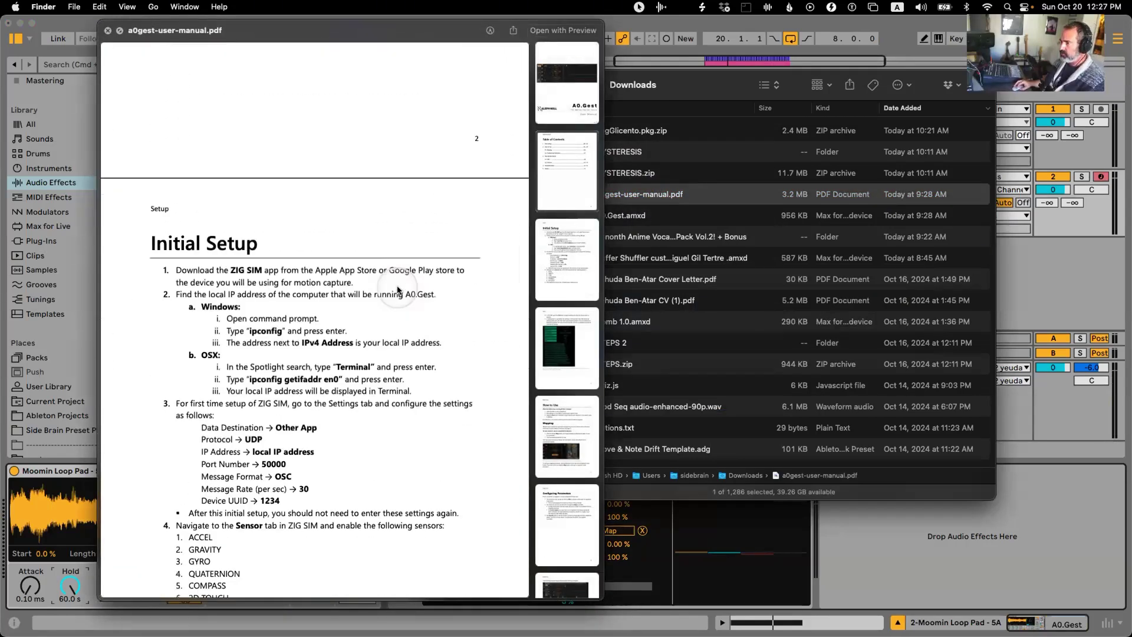
scroll(398, 291, down, 5)
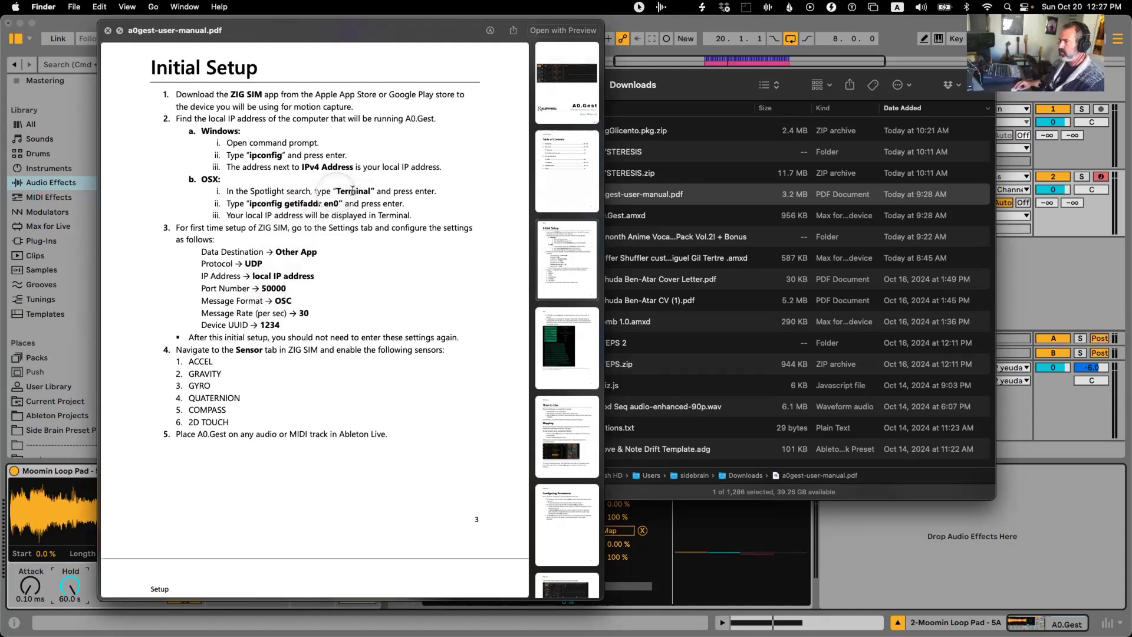
scroll(353, 191, up, 1)
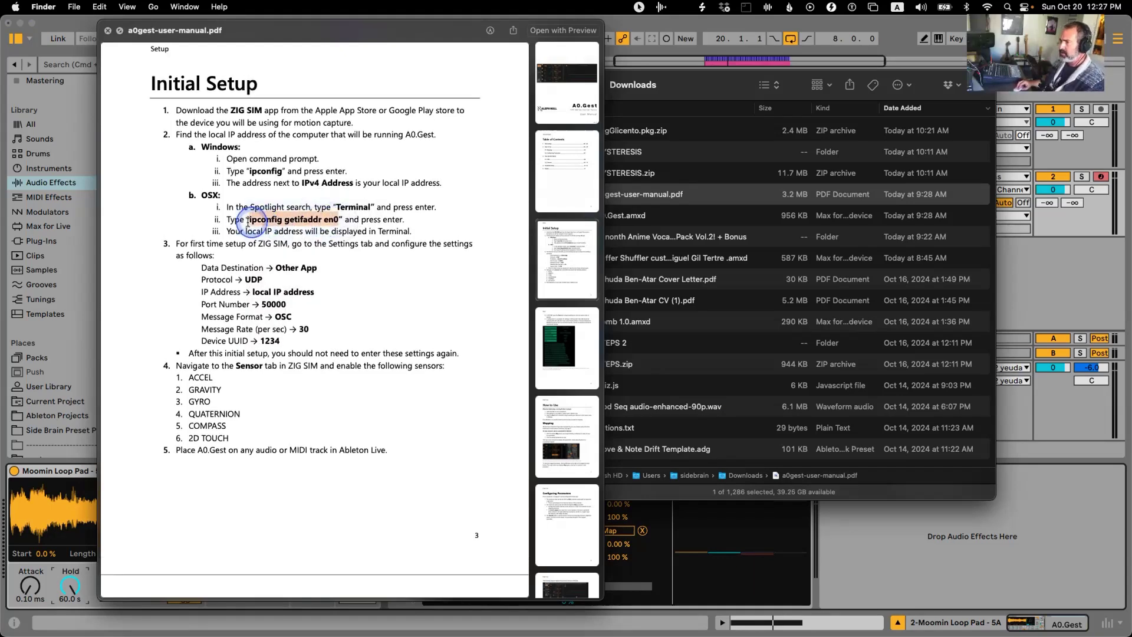
scroll(315, 203, down, 5)
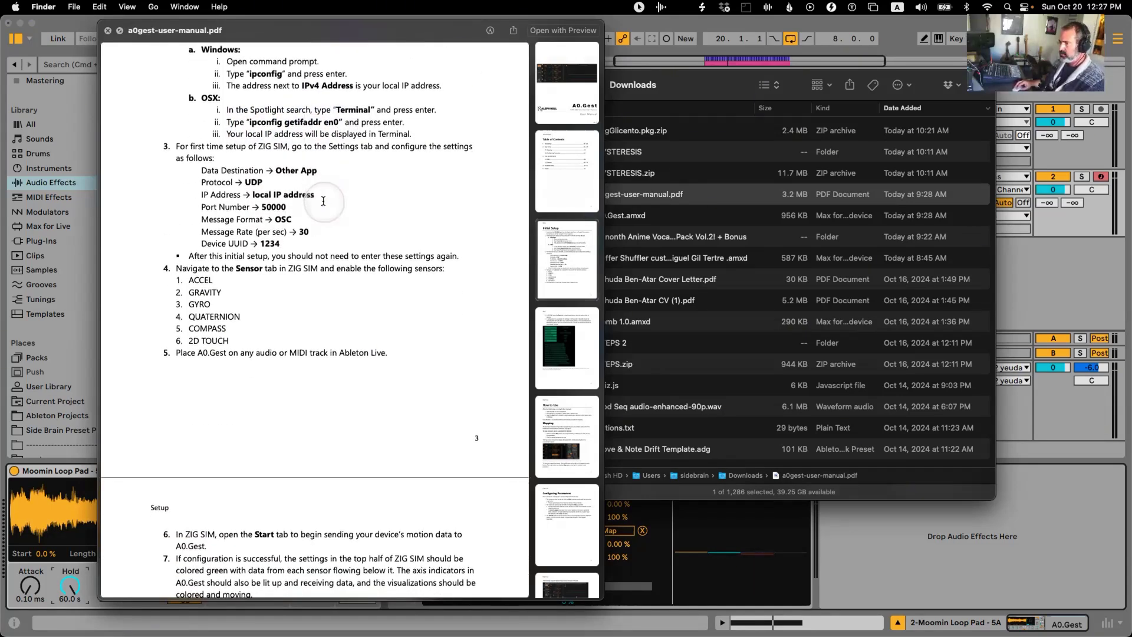
scroll(323, 201, up, 6)
scroll(323, 201, down, 5)
key(space)
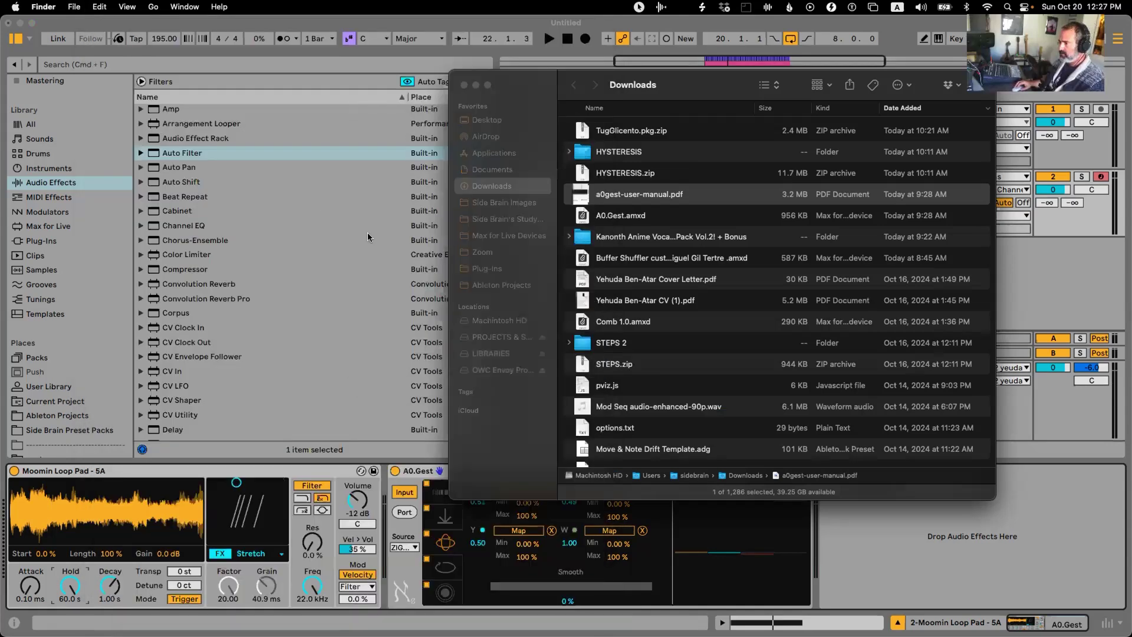
Bring the Ableton Live set with the Moomin pad track and A0.Gest device back to the front.
click(424, 472)
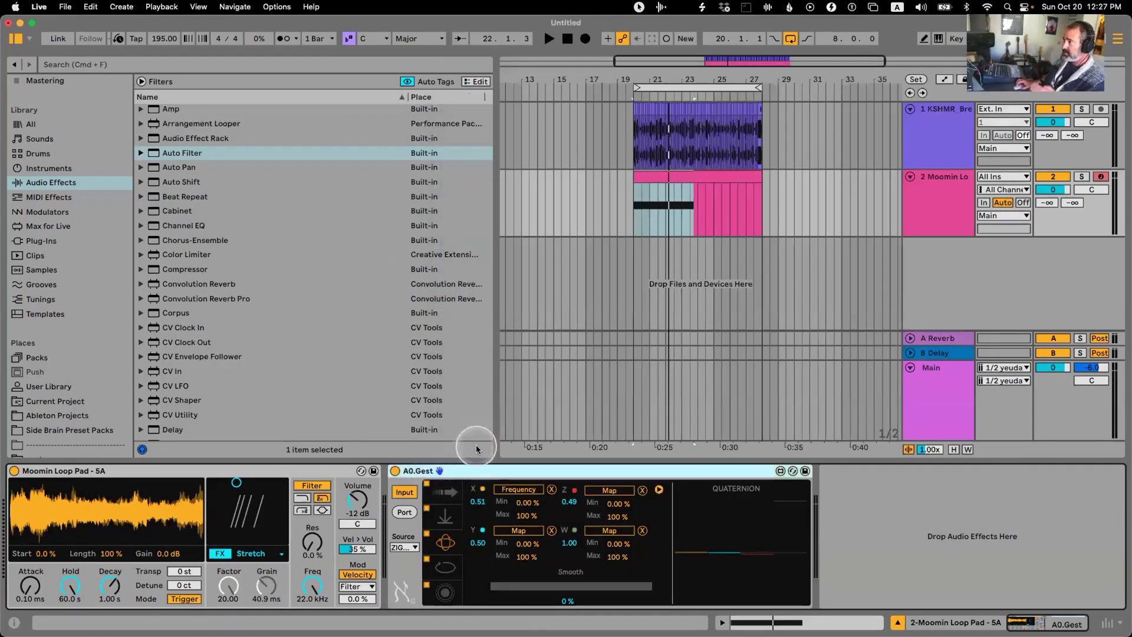